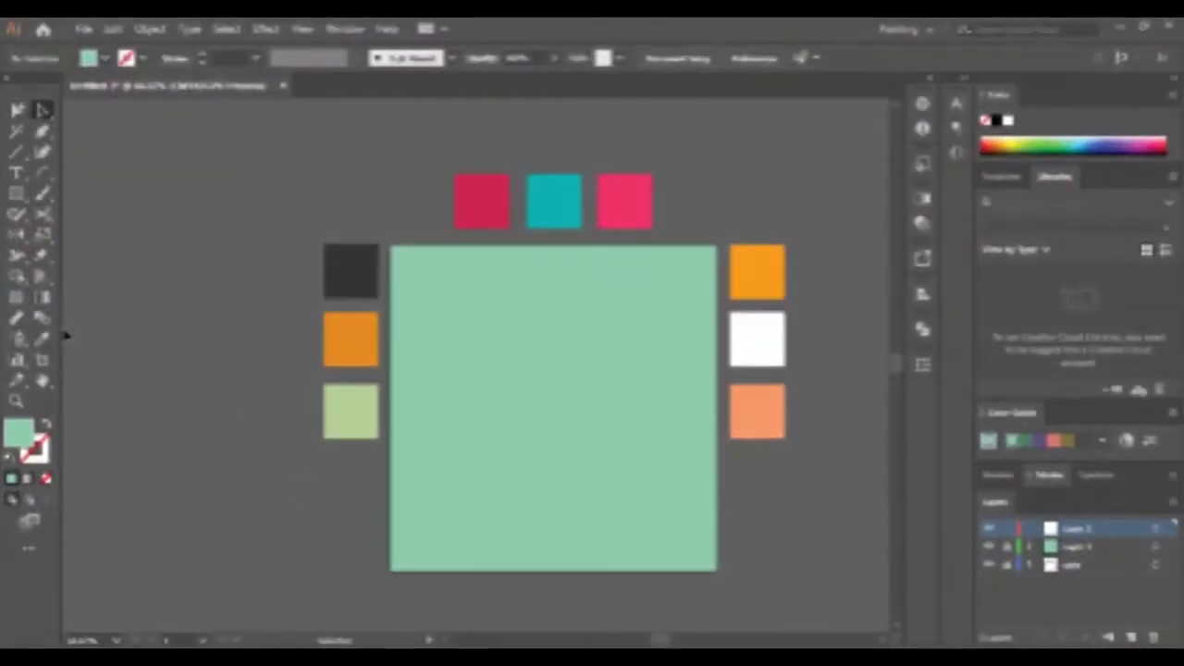
Step: Draw an orange oval head and a large white circle overlapping its lower half
{"action": "left_click_drag", "start_coordinate": [17, 192], "coordinate": [92, 235]}
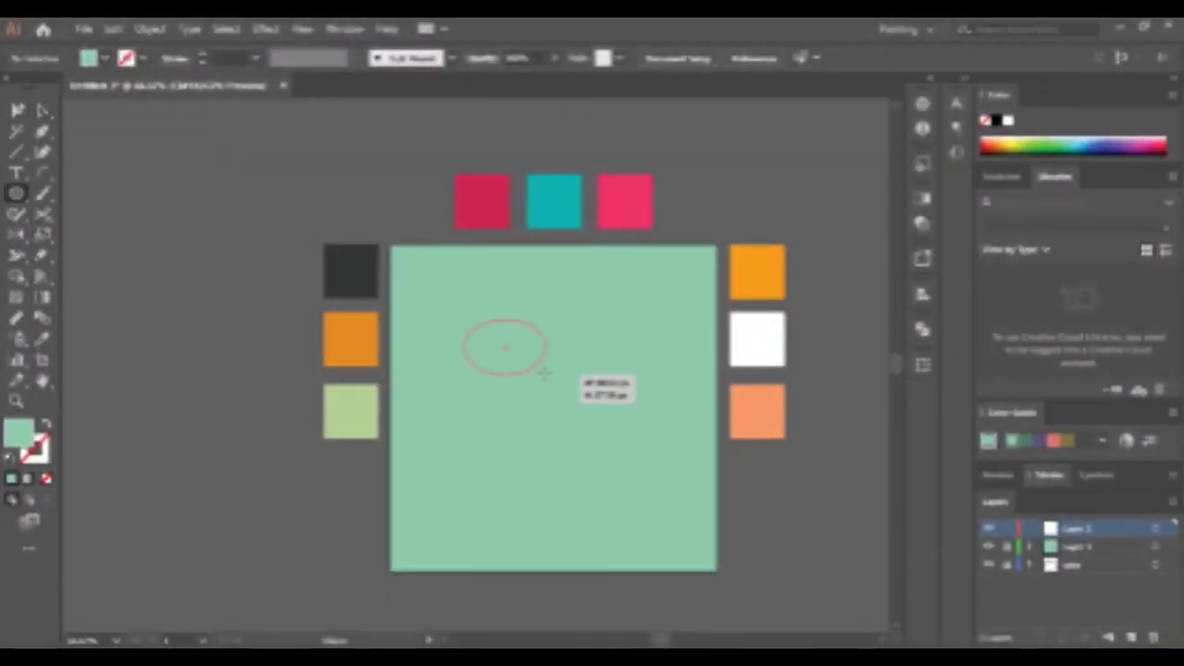
{"action": "left_click", "coordinate": [41, 338]}
{"action": "left_click", "coordinate": [349, 340]}
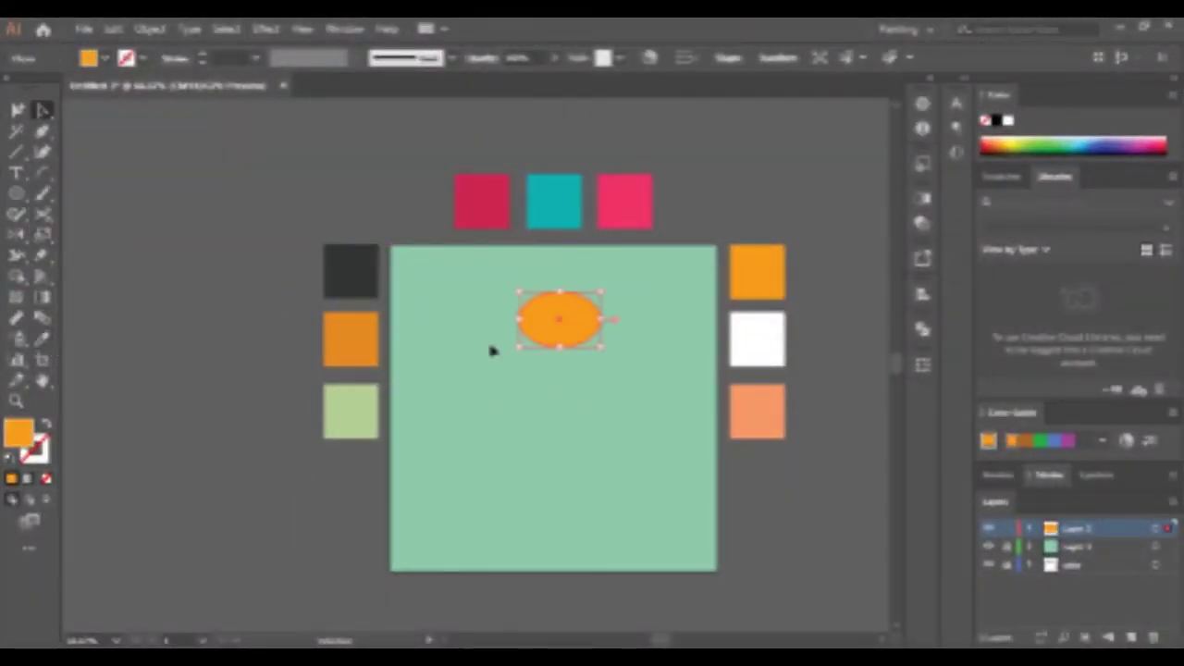
{"action": "key", "text": "ctrl+plus"}
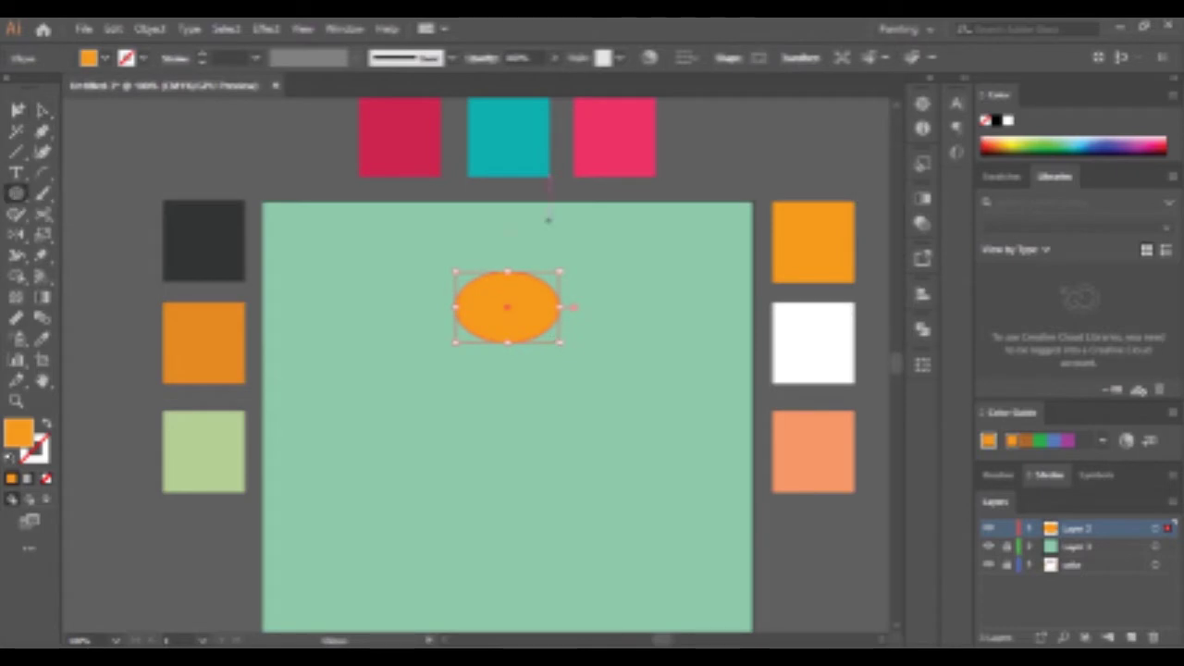
{"action": "left_click_drag", "start_coordinate": [548, 220], "coordinate": [548, 459]}
{"action": "left_click", "coordinate": [807, 344]}
Step: Shrink and reposition the white beard circle and orange oval so they overlap neatly
{"action": "key", "text": "v"}
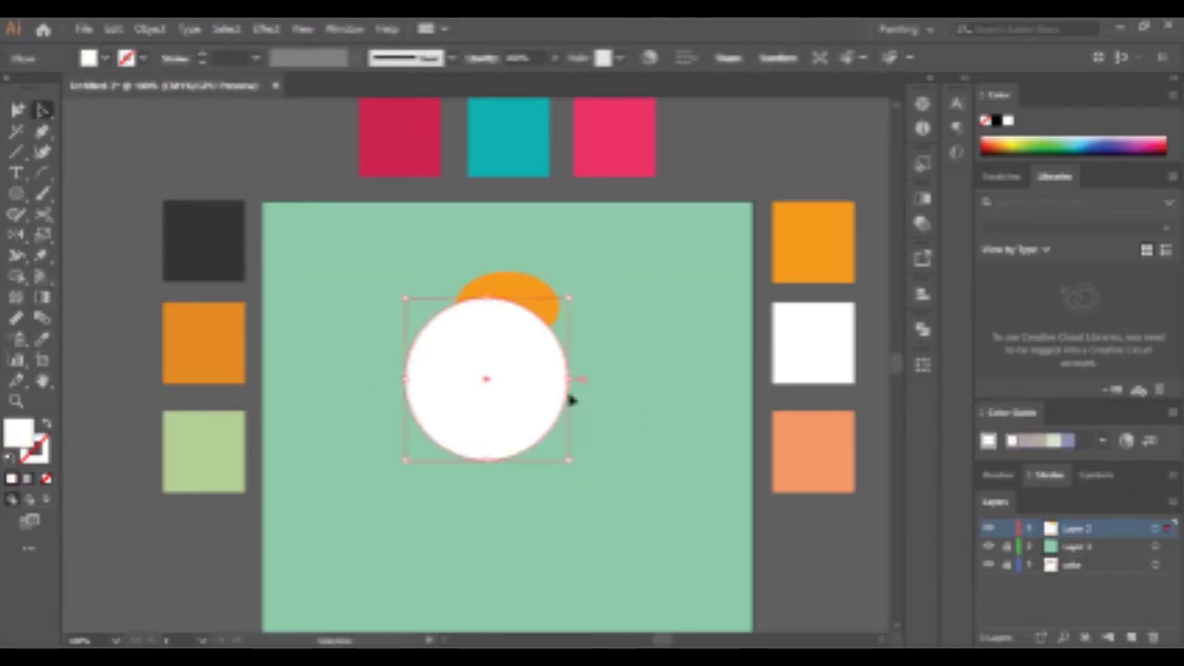
{"action": "left_click_drag", "start_coordinate": [505, 381], "coordinate": [528, 386]}
{"action": "left_click", "coordinate": [583, 278]}
{"action": "left_click", "coordinate": [573, 435]}
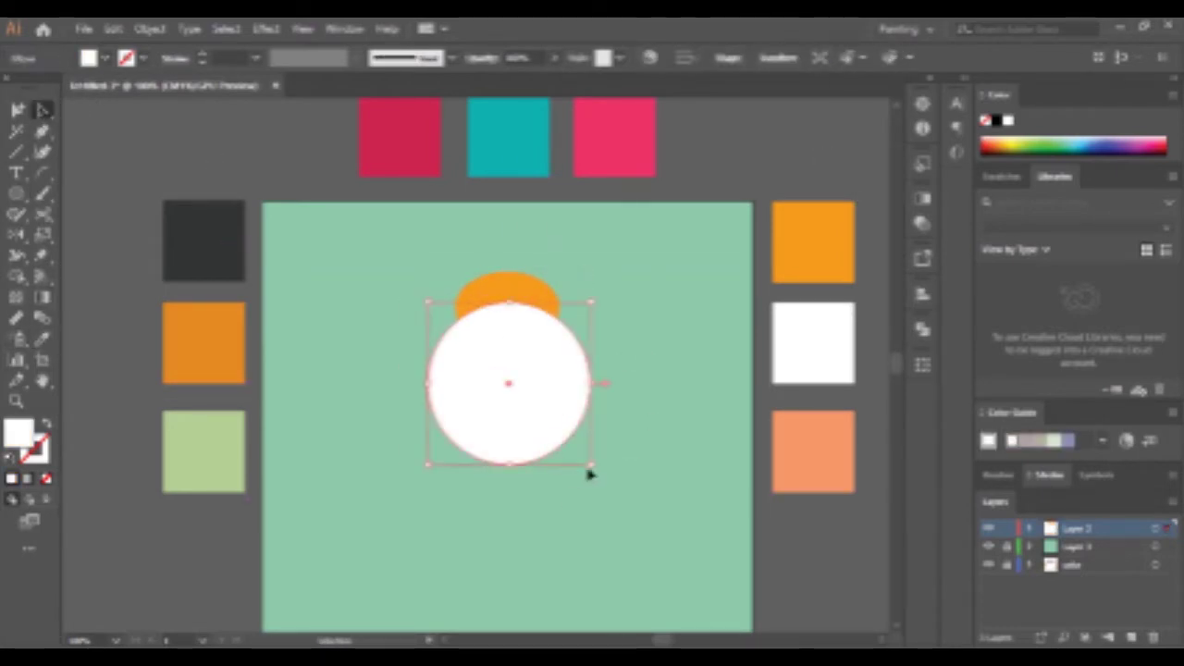
{"action": "left_click_drag", "start_coordinate": [586, 468], "coordinate": [559, 435]}
{"action": "left_click_drag", "start_coordinate": [465, 370], "coordinate": [475, 362]}
{"action": "left_click", "coordinate": [538, 307]}
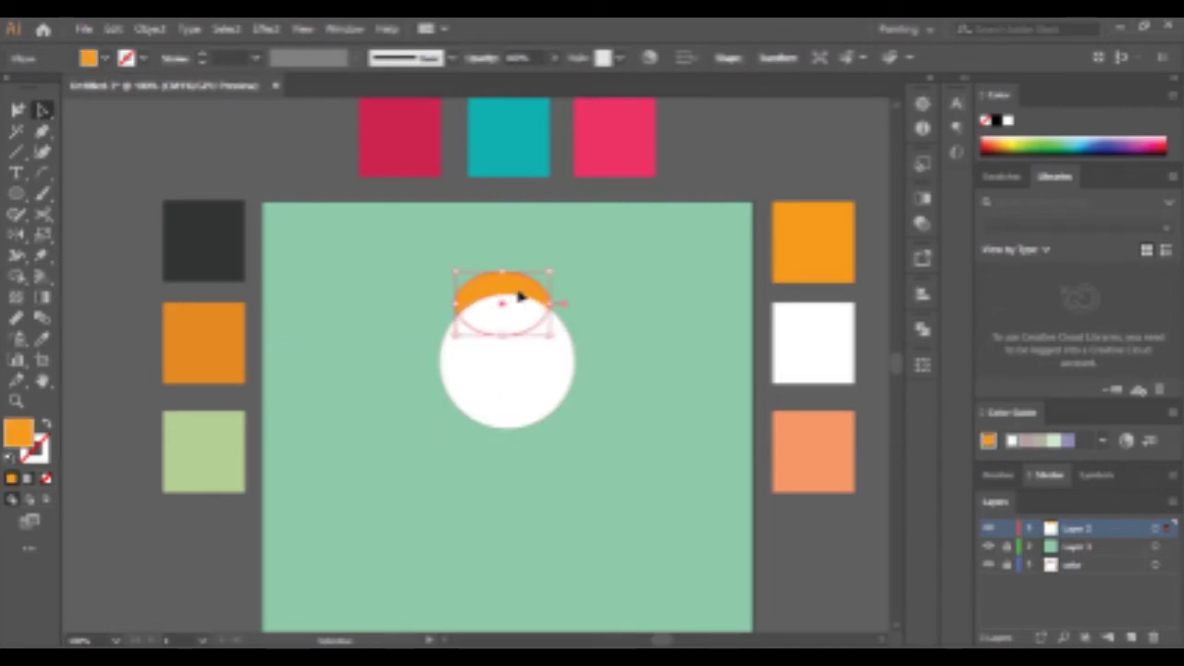
{"action": "left_click", "coordinate": [516, 397]}
{"action": "left_click", "coordinate": [427, 404]}
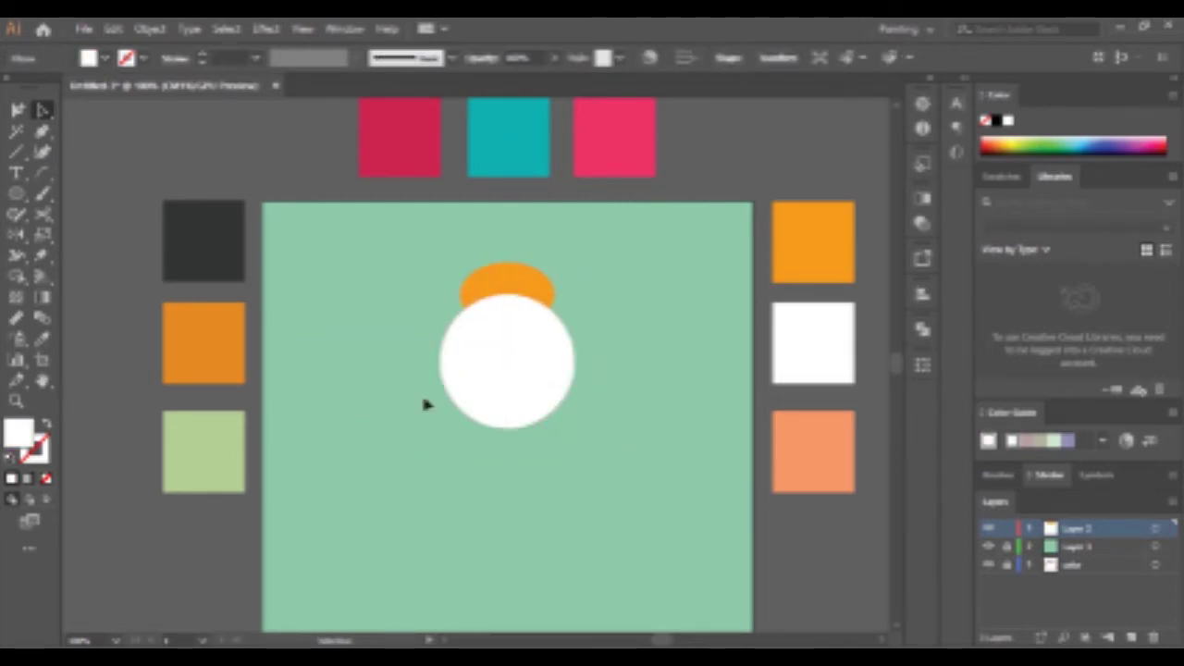
Step: Place the small darker-orange nose circle on top of the beard
{"action": "key", "text": "a"}
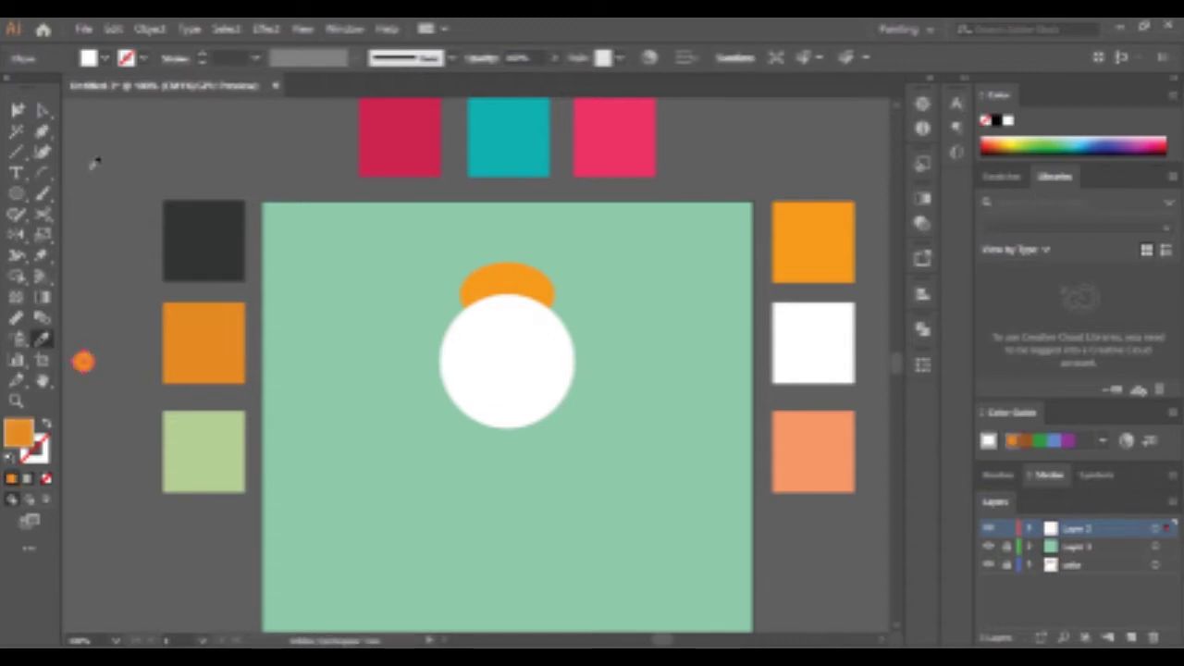
{"action": "left_click_drag", "start_coordinate": [81, 359], "coordinate": [522, 321]}
{"action": "scroll", "coordinate": [523, 321], "scroll_direction": "up", "scroll_amount": 5}
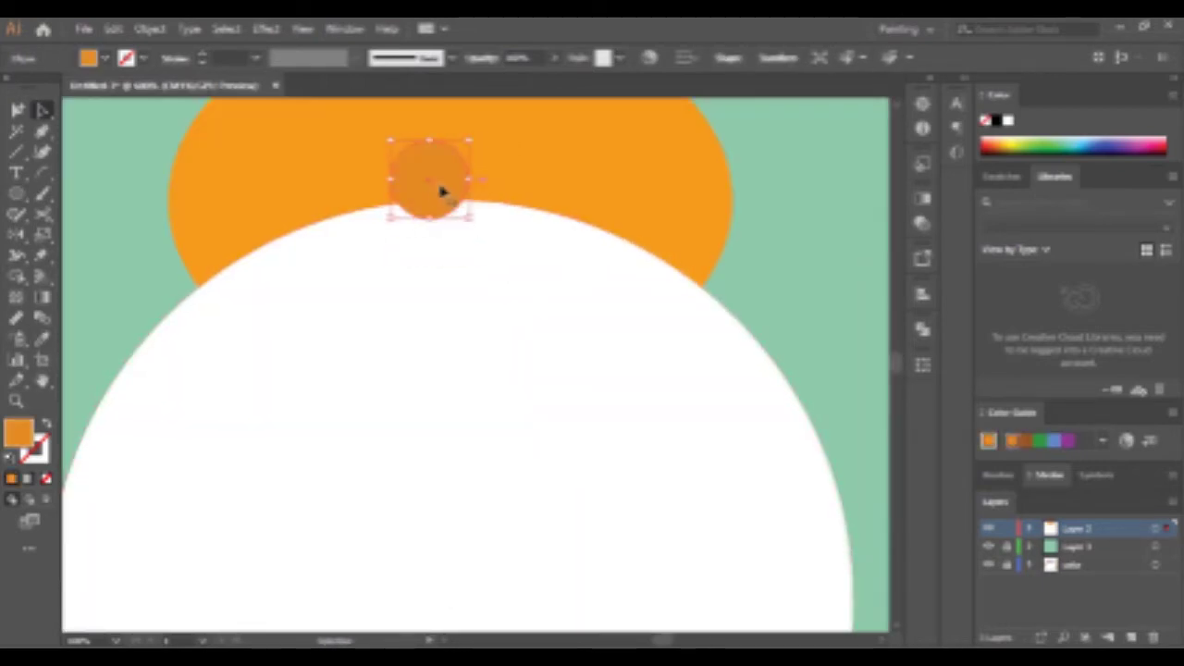
{"action": "scroll", "coordinate": [534, 275], "scroll_direction": "down", "scroll_amount": 5}
{"action": "left_click", "coordinate": [465, 315]}
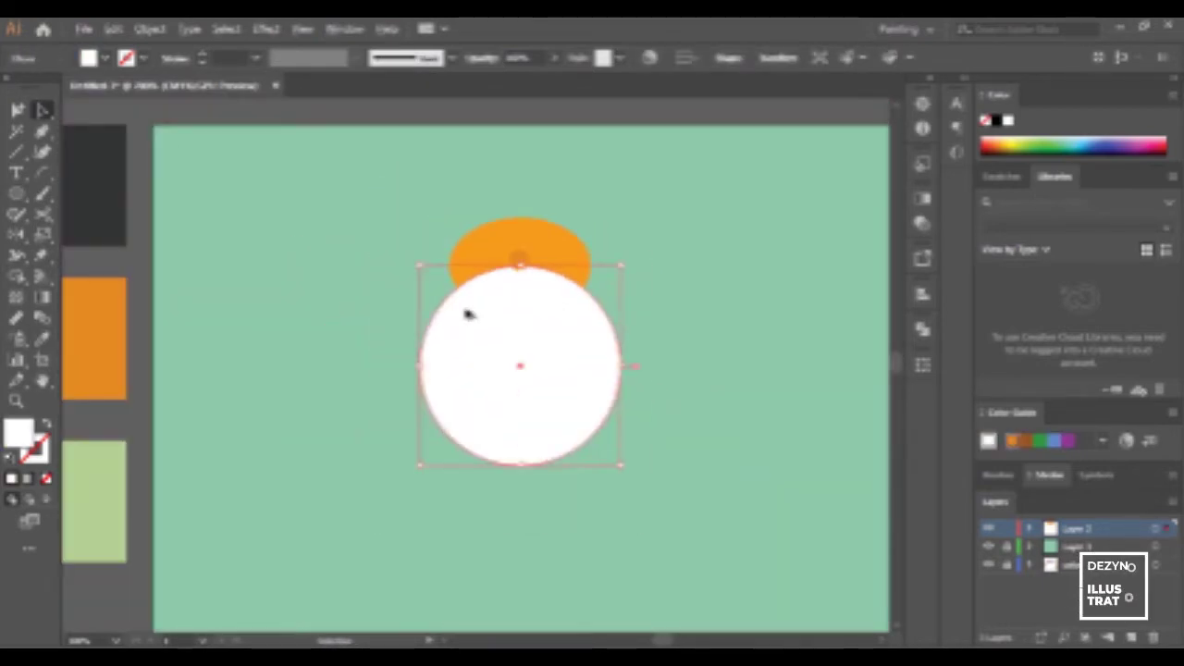
{"action": "key", "text": "ctrl+shift+a"}
Step: Draw a small dark eye on the head and copy it to the other side of the nose
{"action": "key", "text": "l"}
{"action": "left_click_drag", "start_coordinate": [251, 256], "coordinate": [261, 268]}
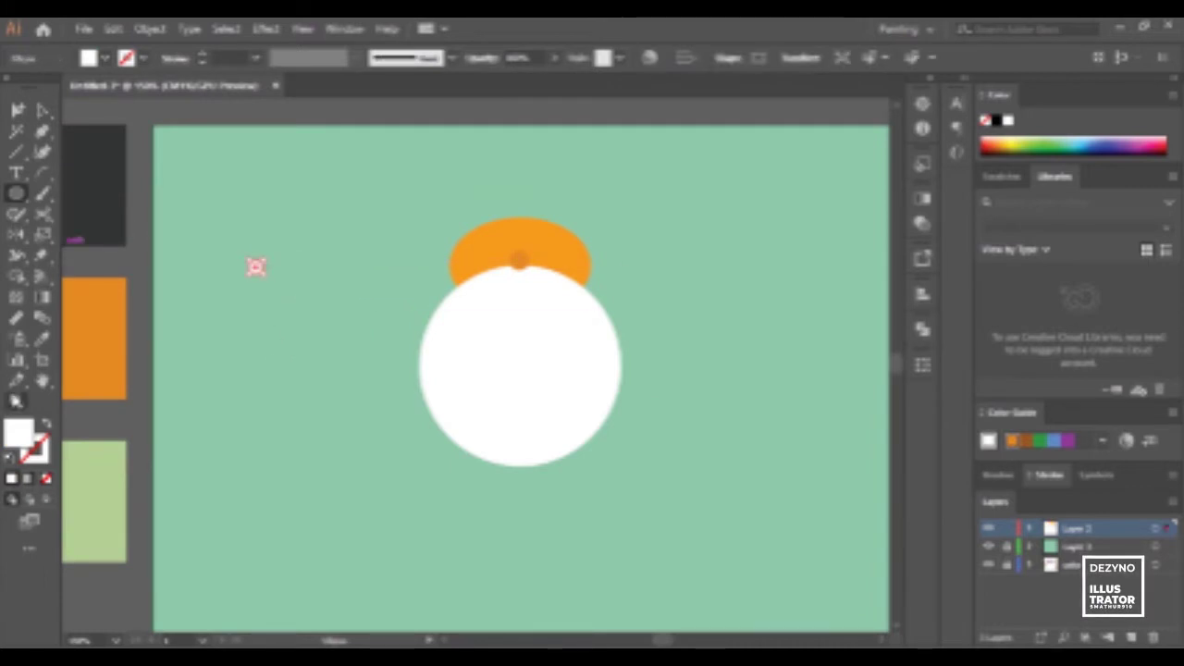
{"action": "scroll", "coordinate": [328, 311], "scroll_direction": "up", "scroll_amount": 2}
{"action": "left_click_drag", "start_coordinate": [434, 249], "coordinate": [751, 227]}
{"action": "scroll", "coordinate": [751, 227], "scroll_direction": "up", "scroll_amount": 3}
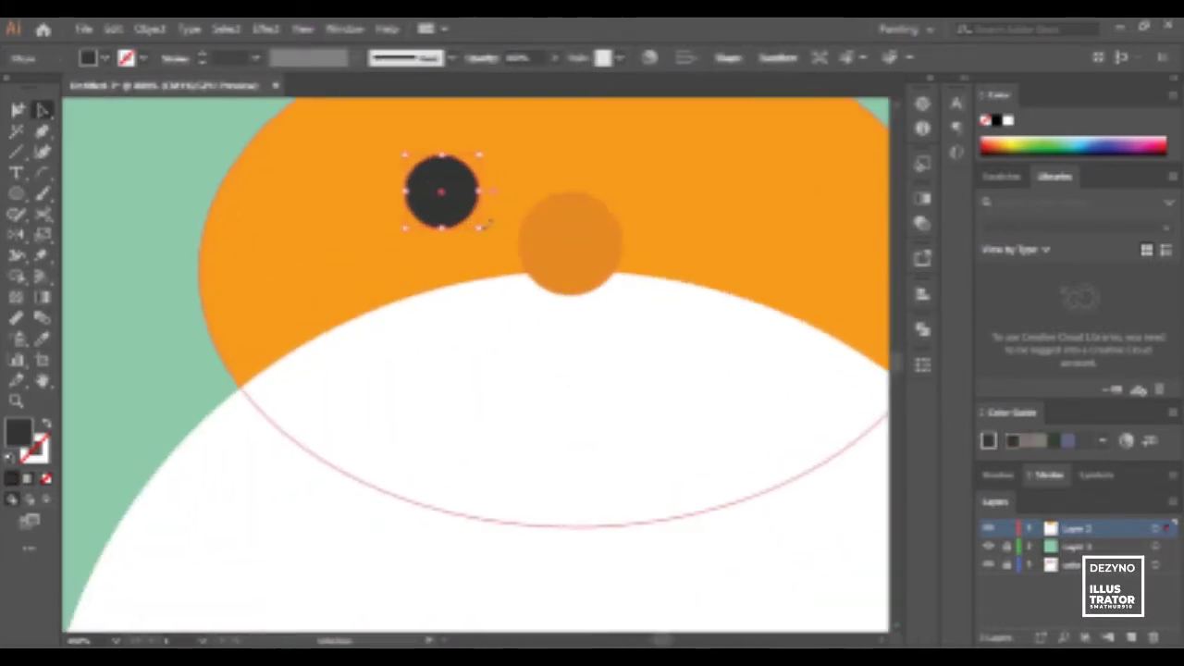
{"action": "mouse_move", "coordinate": [438, 191]}
{"action": "left_mouse_down"}
{"action": "mouse_move", "coordinate": [447, 205]}
{"action": "mouse_move", "coordinate": [703, 205]}
{"action": "left_mouse_up"}
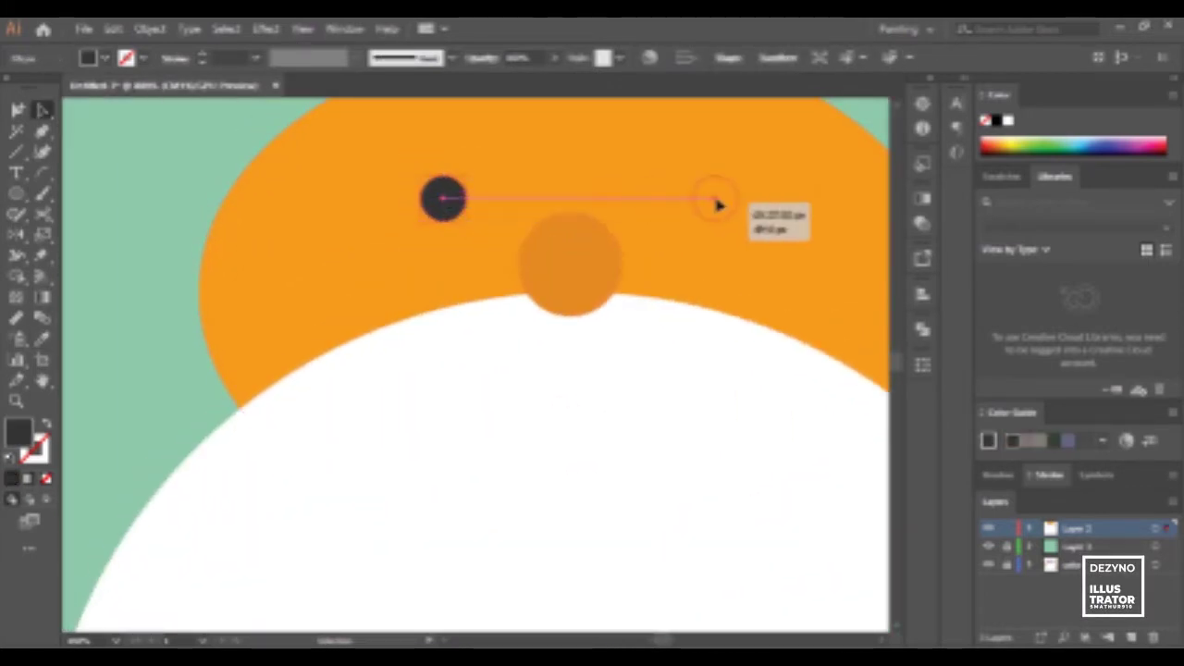
{"action": "scroll", "coordinate": [555, 208], "scroll_direction": "down", "scroll_amount": 1}
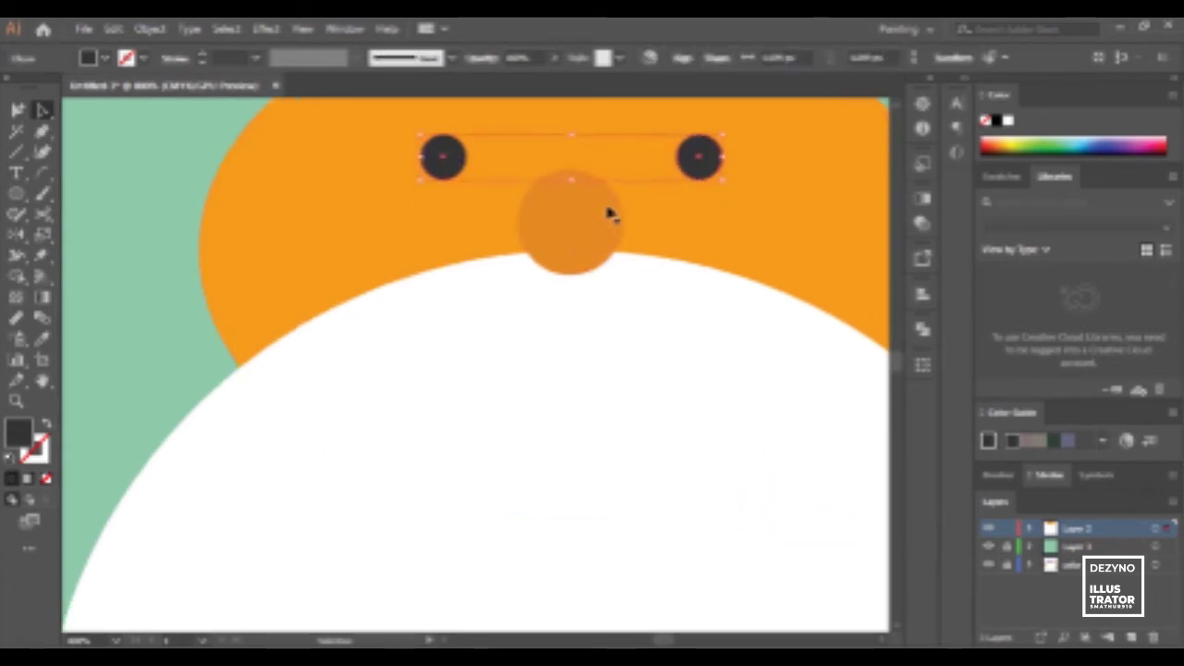
{"action": "scroll", "coordinate": [608, 212], "scroll_direction": "down", "scroll_amount": 2}
Step: Add an orange circle ear on the head's left side and copy it to the right
{"action": "left_click_drag", "start_coordinate": [339, 277], "coordinate": [337, 275]}
{"action": "key", "text": "i"}
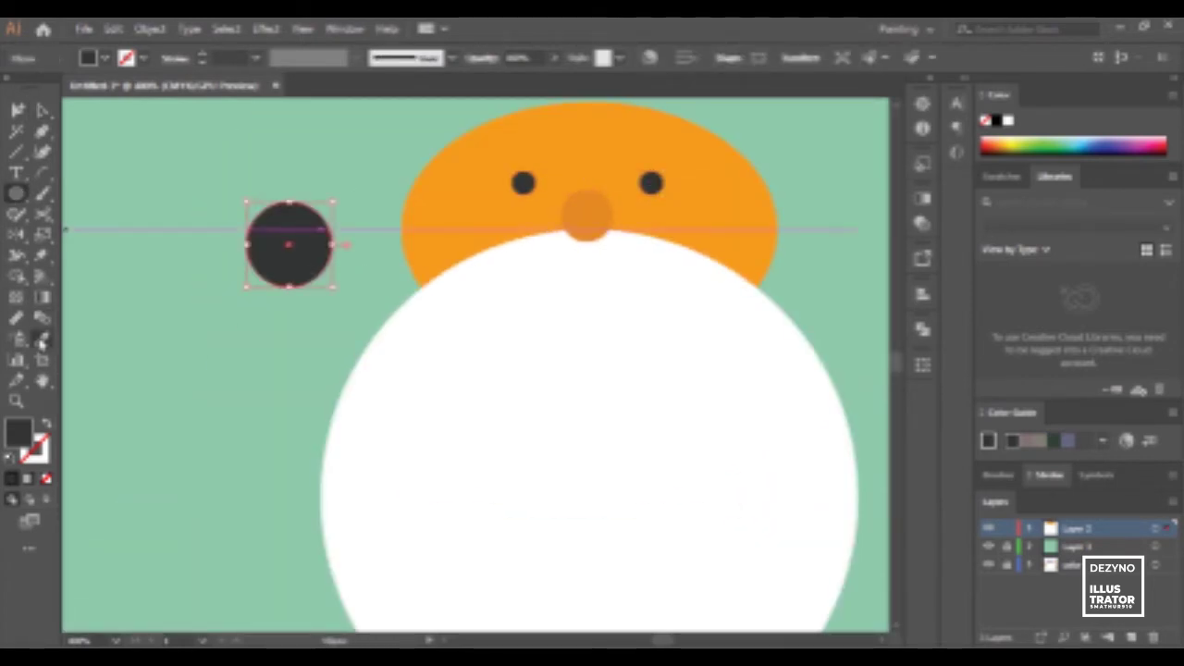
{"action": "left_click", "coordinate": [444, 208]}
{"action": "key", "text": "a"}
{"action": "mouse_move", "coordinate": [332, 203]}
{"action": "left_mouse_down"}
{"action": "mouse_move", "coordinate": [440, 193]}
{"action": "mouse_move", "coordinate": [385, 205]}
{"action": "left_mouse_up"}
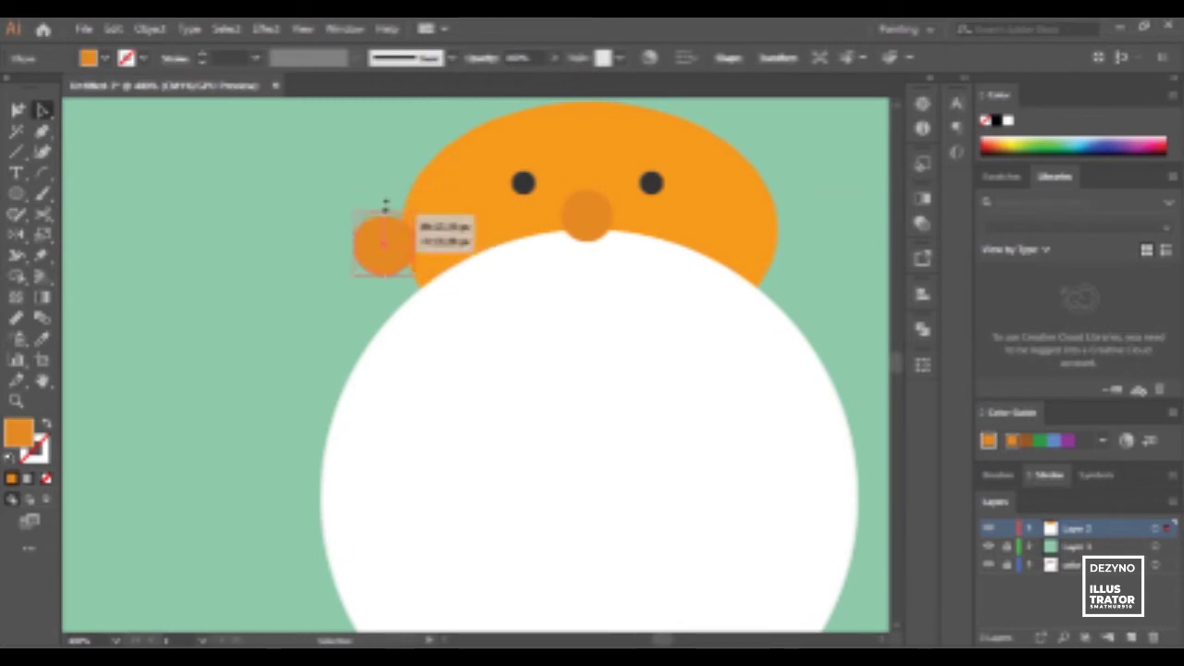
{"action": "mouse_move", "coordinate": [413, 257]}
{"action": "left_mouse_down"}
{"action": "mouse_move", "coordinate": [773, 254]}
{"action": "mouse_move", "coordinate": [766, 244]}
{"action": "left_mouse_up"}
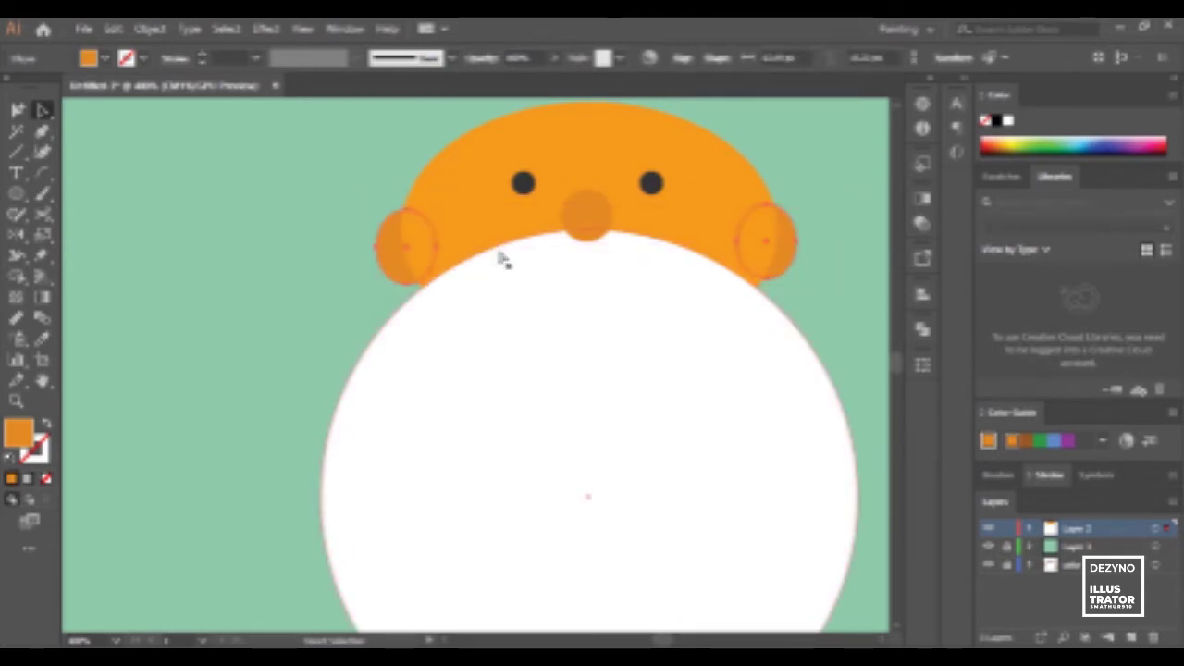
Step: Reposition the white beard under the head and draw a white circle left of the figure
{"action": "scroll", "coordinate": [174, 172], "scroll_direction": "down", "scroll_amount": 2}
{"action": "left_click", "coordinate": [272, 305]}
{"action": "left_click_drag", "start_coordinate": [398, 330], "coordinate": [386, 330]}
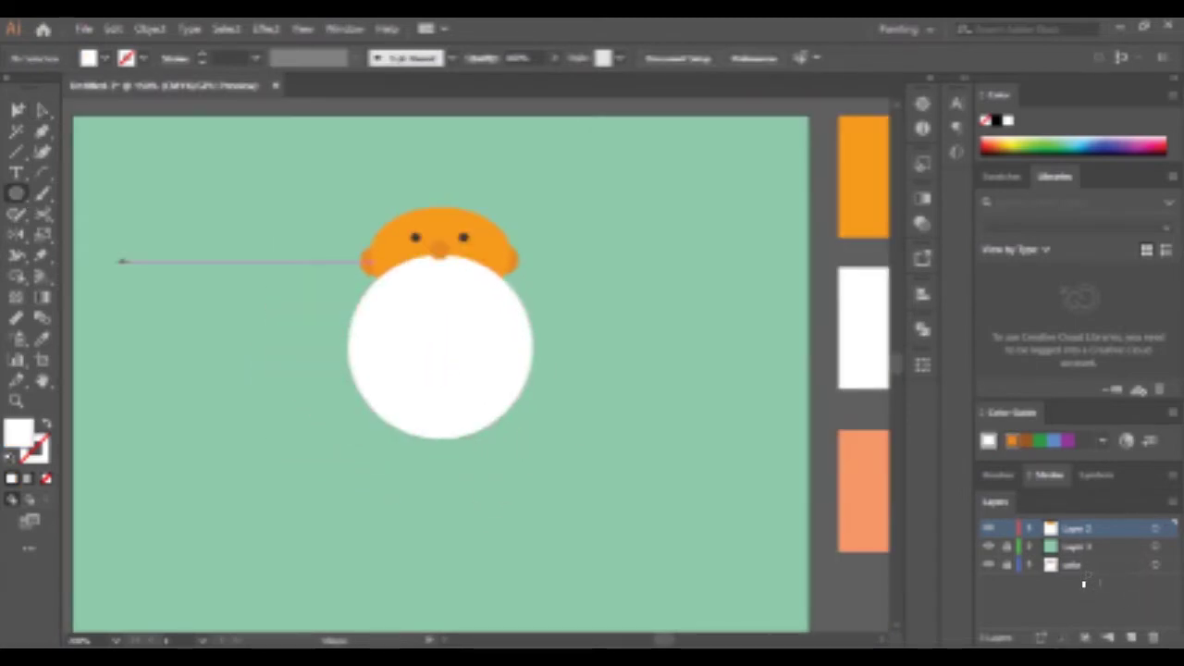
{"action": "left_click_drag", "start_coordinate": [134, 242], "coordinate": [247, 352]}
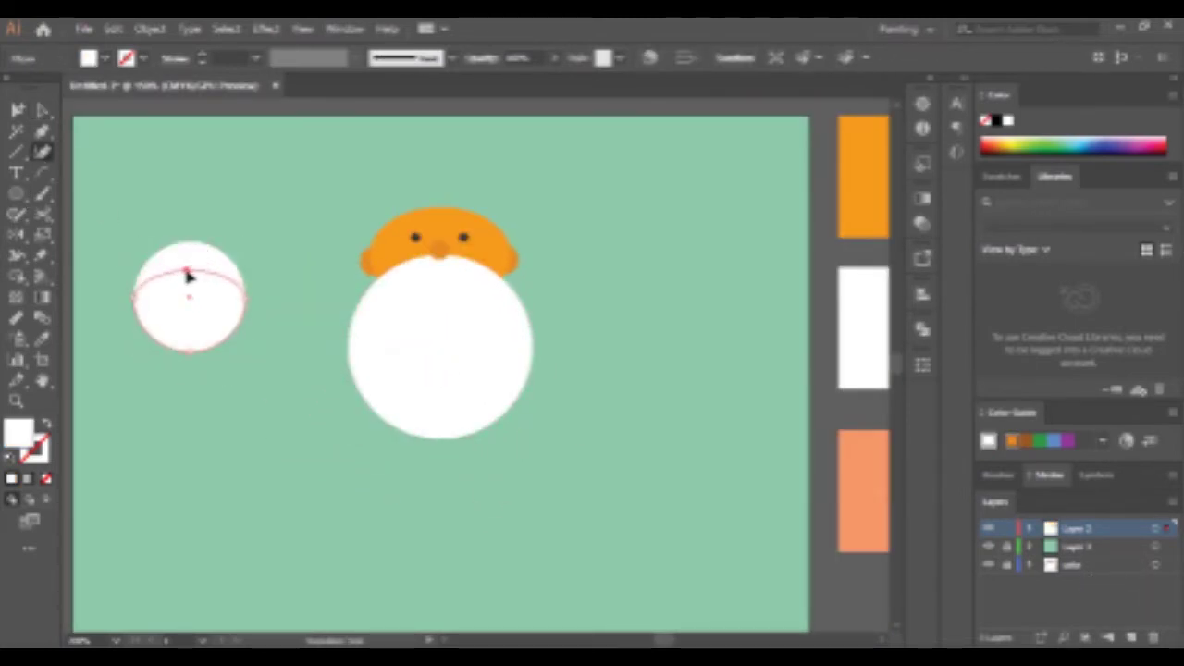
Step: Flatten the white circle into an oval and fill it dark brown for the mouth
{"action": "left_click_drag", "start_coordinate": [188, 276], "coordinate": [188, 269]}
{"action": "scroll", "coordinate": [228, 415], "scroll_direction": "down", "scroll_amount": 2}
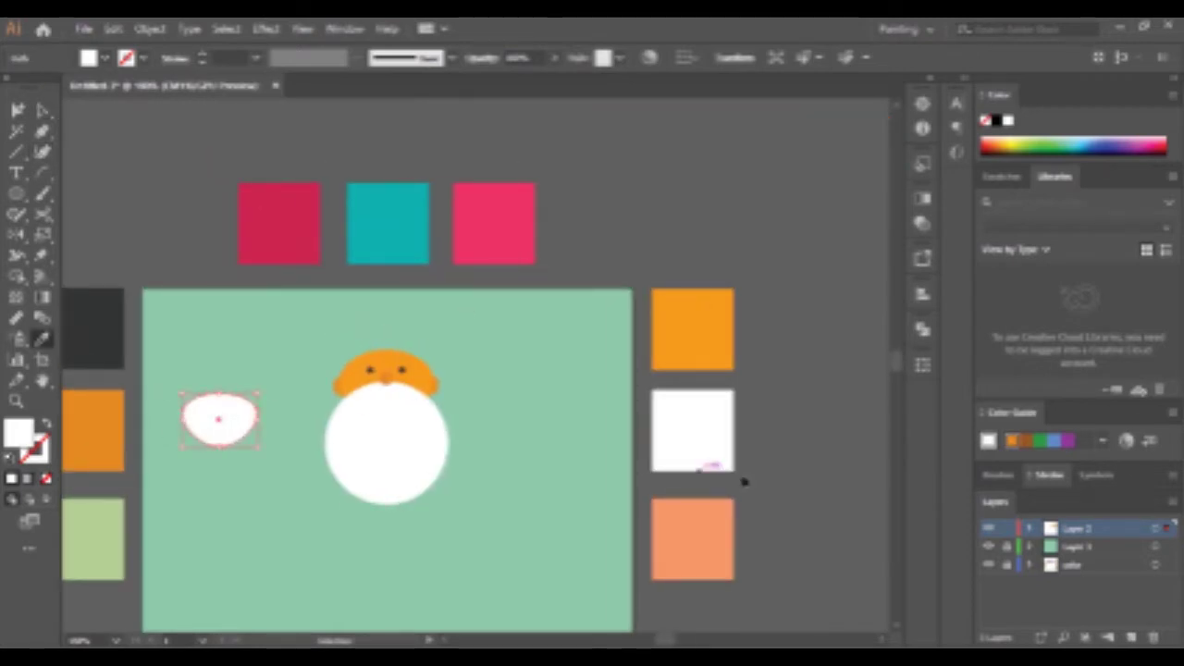
{"action": "left_click", "coordinate": [694, 537]}
{"action": "double_click", "coordinate": [19, 430]}
{"action": "left_click_drag", "start_coordinate": [18, 277], "coordinate": [20, 311]}
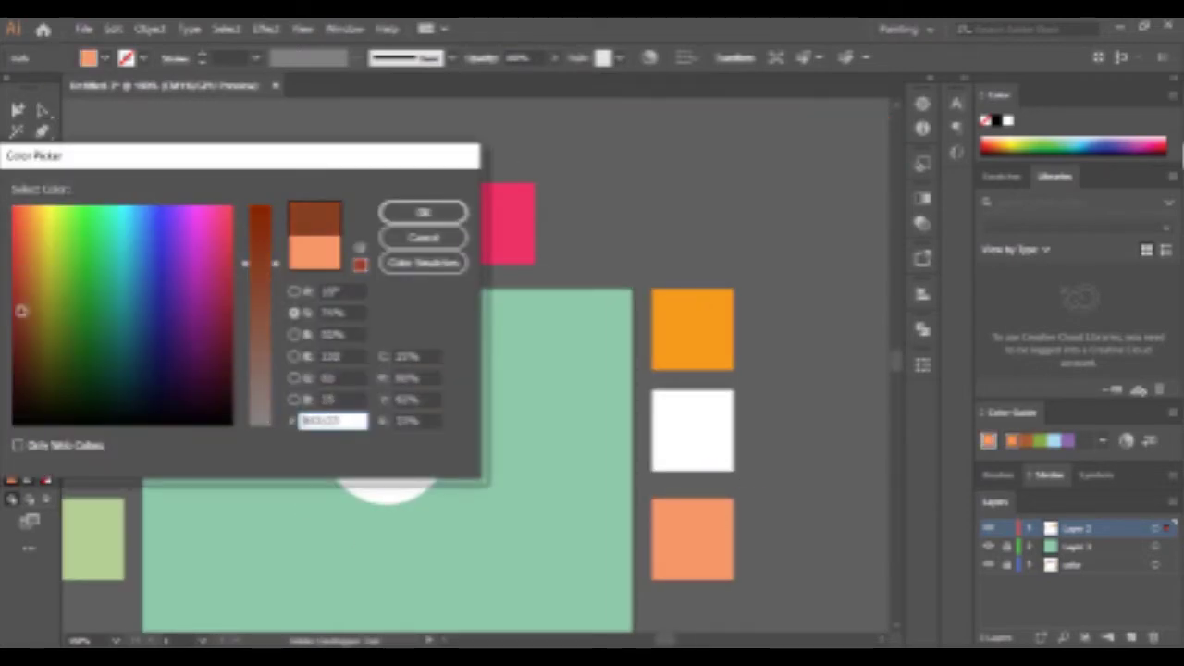
{"action": "left_click", "coordinate": [423, 213]}
{"action": "left_click", "coordinate": [231, 434]}
Step: Add a small white tooth circle onto the brown mouth shape
{"action": "scroll", "coordinate": [205, 444], "scroll_direction": "up", "scroll_amount": 2}
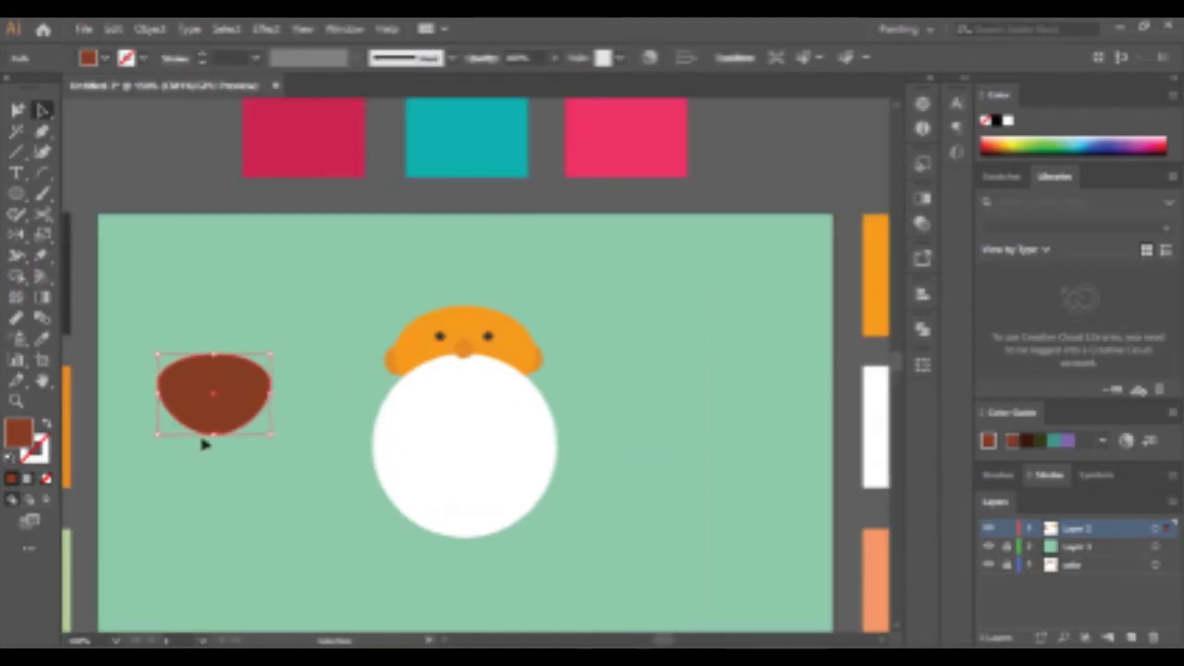
{"action": "left_click_drag", "start_coordinate": [237, 485], "coordinate": [241, 489]}
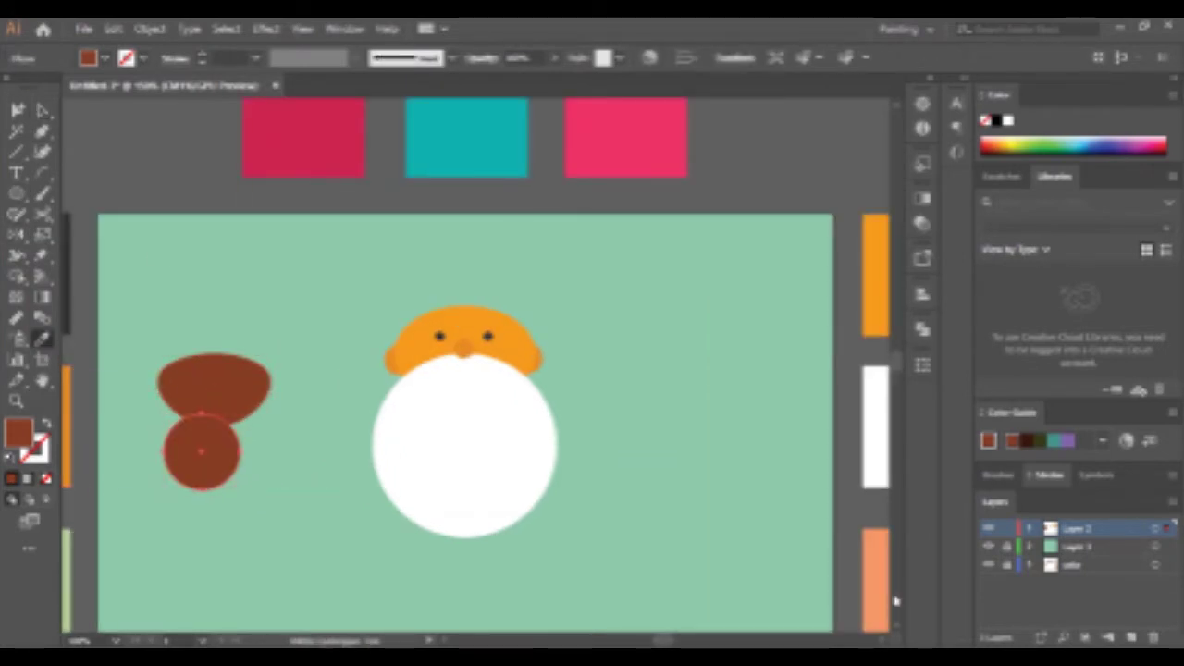
{"action": "left_click", "coordinate": [231, 374], "text": "shift"}
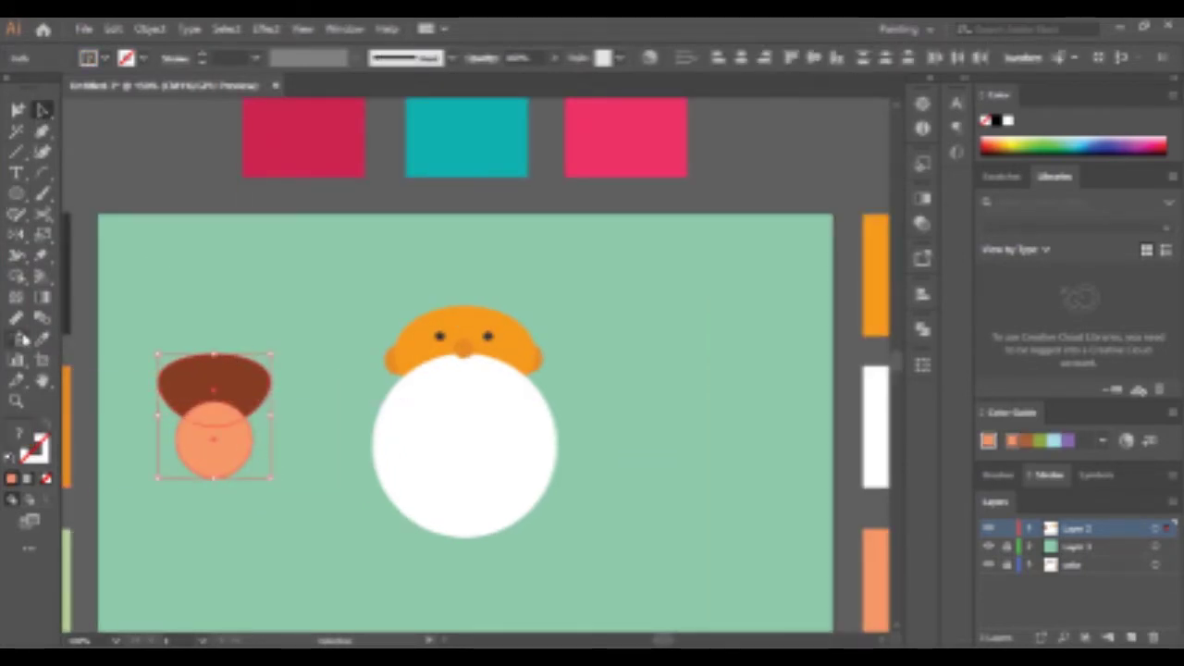
{"action": "key", "text": "a"}
{"action": "key", "text": "ctrl+shift+a"}
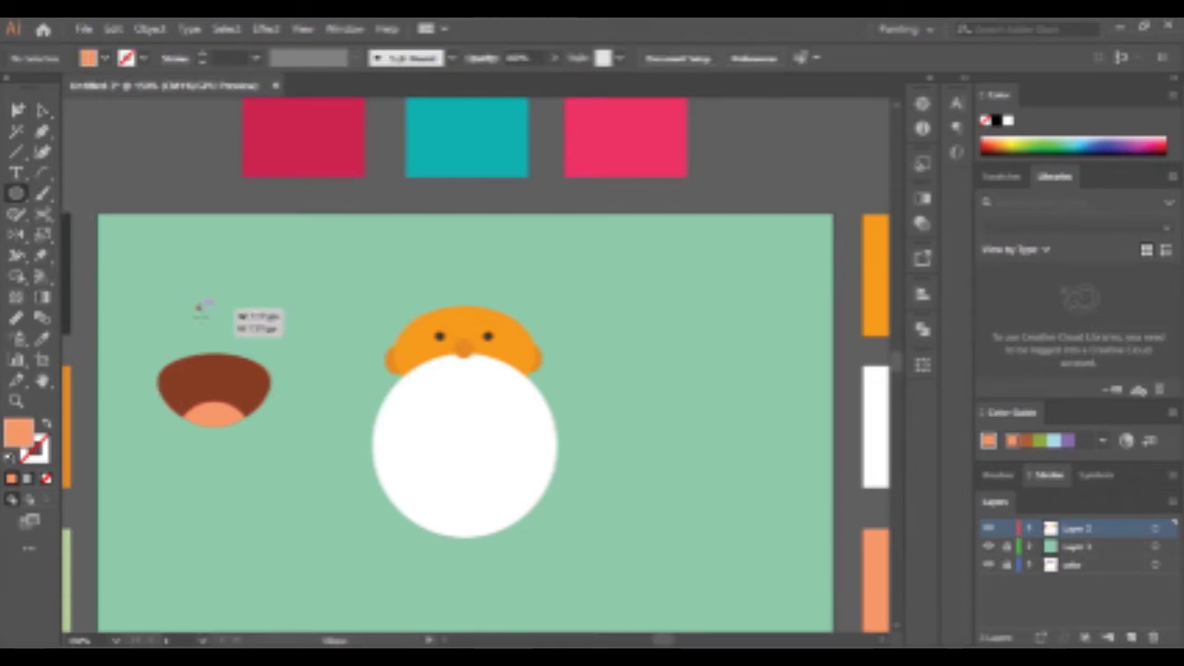
{"action": "key", "text": "i"}
{"action": "left_click", "coordinate": [458, 446]}
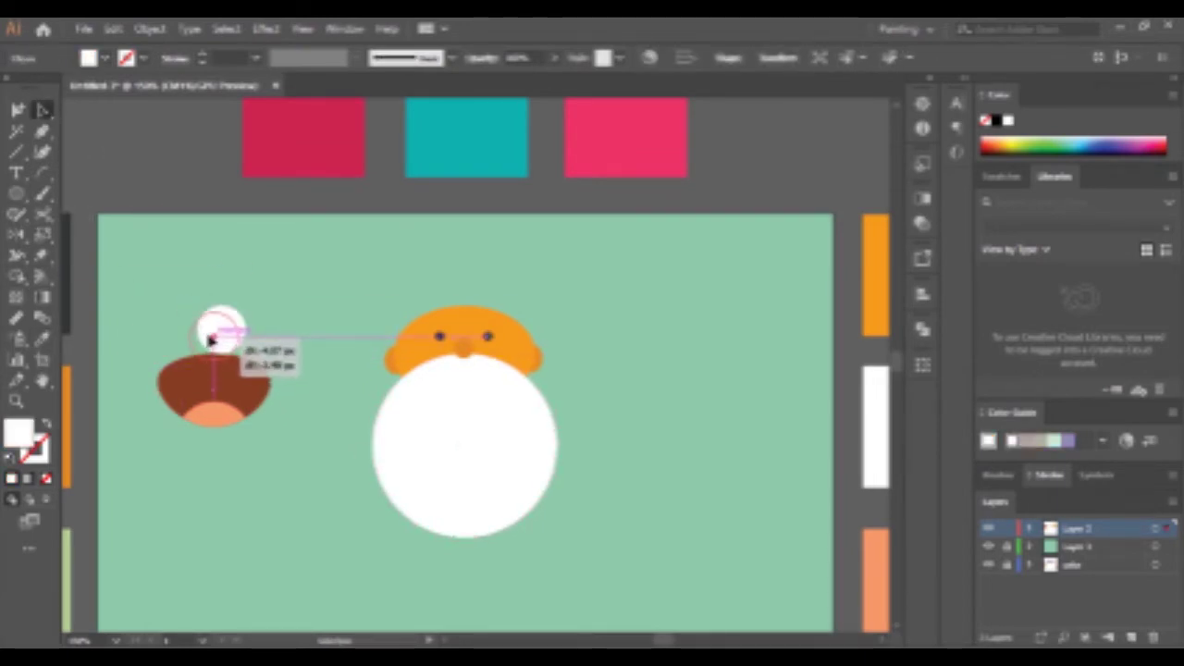
{"action": "left_click_drag", "start_coordinate": [211, 340], "coordinate": [211, 340]}
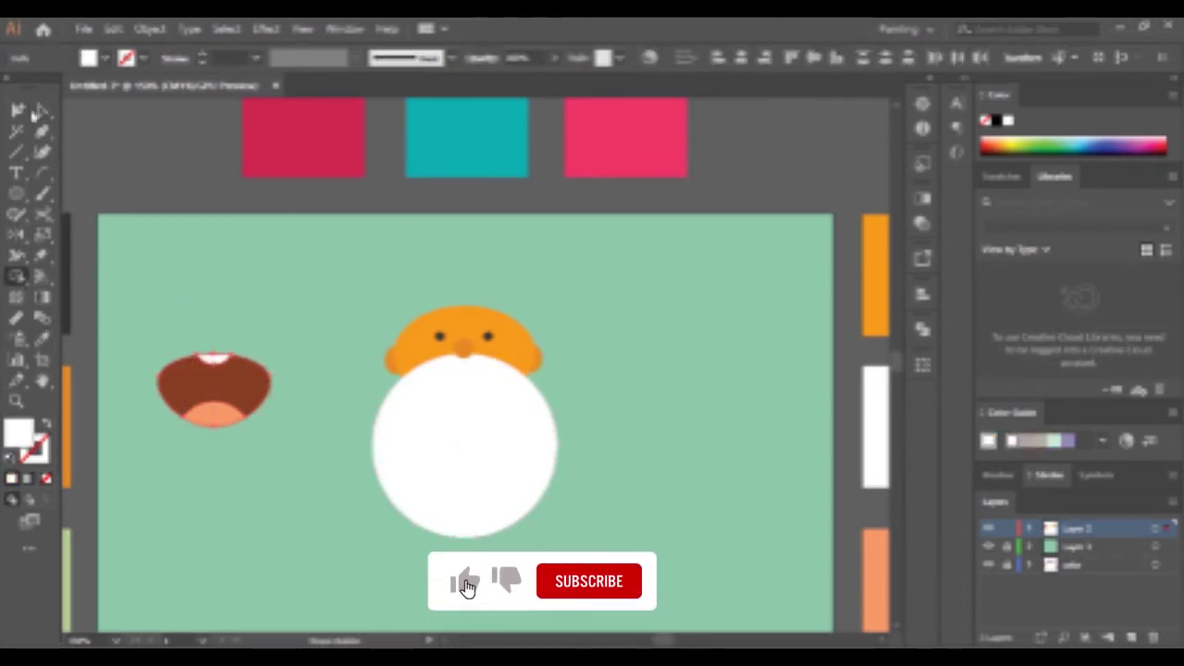
Step: Move the open mouth onto the beard below the nose and resize the beard around it
{"action": "mouse_move", "coordinate": [248, 421]}
{"action": "left_mouse_down"}
{"action": "mouse_move", "coordinate": [497, 435]}
{"action": "mouse_move", "coordinate": [462, 433]}
{"action": "mouse_move", "coordinate": [431, 398]}
{"action": "mouse_move", "coordinate": [444, 374]}
{"action": "left_mouse_up"}
{"action": "scroll", "coordinate": [504, 416], "scroll_direction": "up", "scroll_amount": 3}
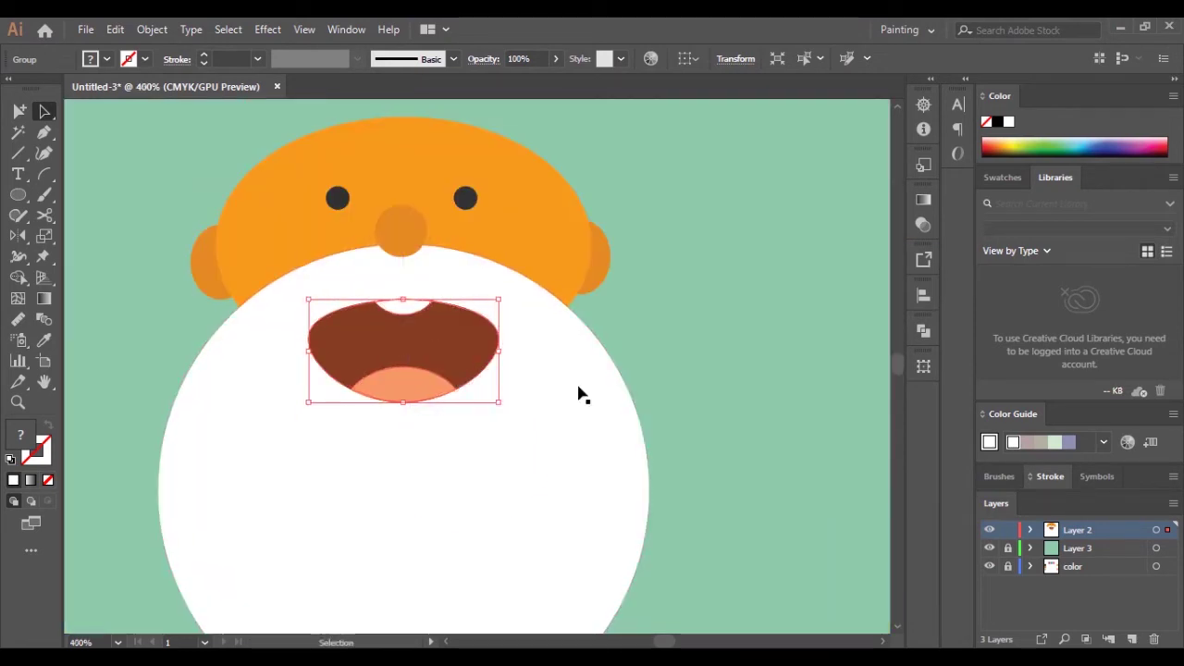
{"action": "key", "text": "ctrl+minus"}
{"action": "left_click", "coordinate": [558, 523]}
{"action": "mouse_move", "coordinate": [558, 524]}
{"action": "left_mouse_down"}
{"action": "mouse_move", "coordinate": [636, 547]}
{"action": "mouse_move", "coordinate": [547, 484]}
{"action": "left_mouse_up"}
{"action": "key", "text": "ctrl+shift+a"}
{"action": "key", "text": "ctrl+1"}
{"action": "left_click", "coordinate": [503, 415]}
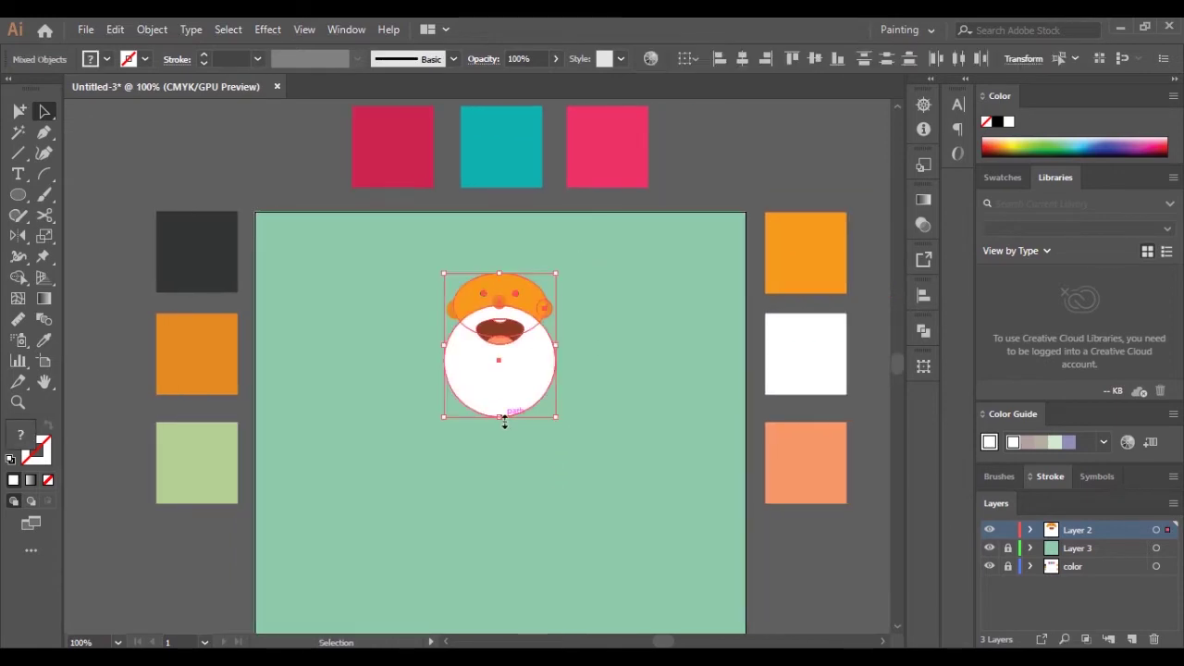
{"action": "left_click", "coordinate": [582, 425]}
{"action": "mouse_move", "coordinate": [17, 194]}
{"action": "left_mouse_down"}
{"action": "mouse_move", "coordinate": [95, 243]}
{"action": "mouse_move", "coordinate": [102, 195]}
{"action": "left_mouse_up"}
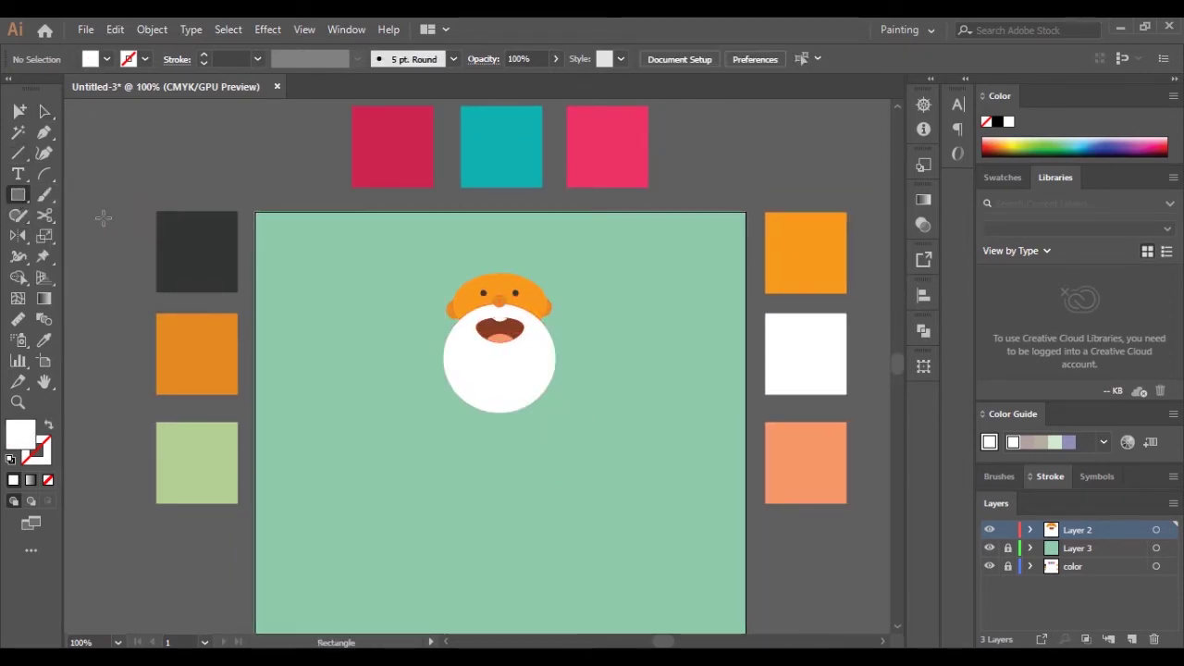
Step: Draw a dark grey rectangle, send it behind the face, and position it below the beard
{"action": "left_click_drag", "start_coordinate": [594, 515], "coordinate": [590, 537]}
{"action": "left_click", "coordinate": [197, 251]}
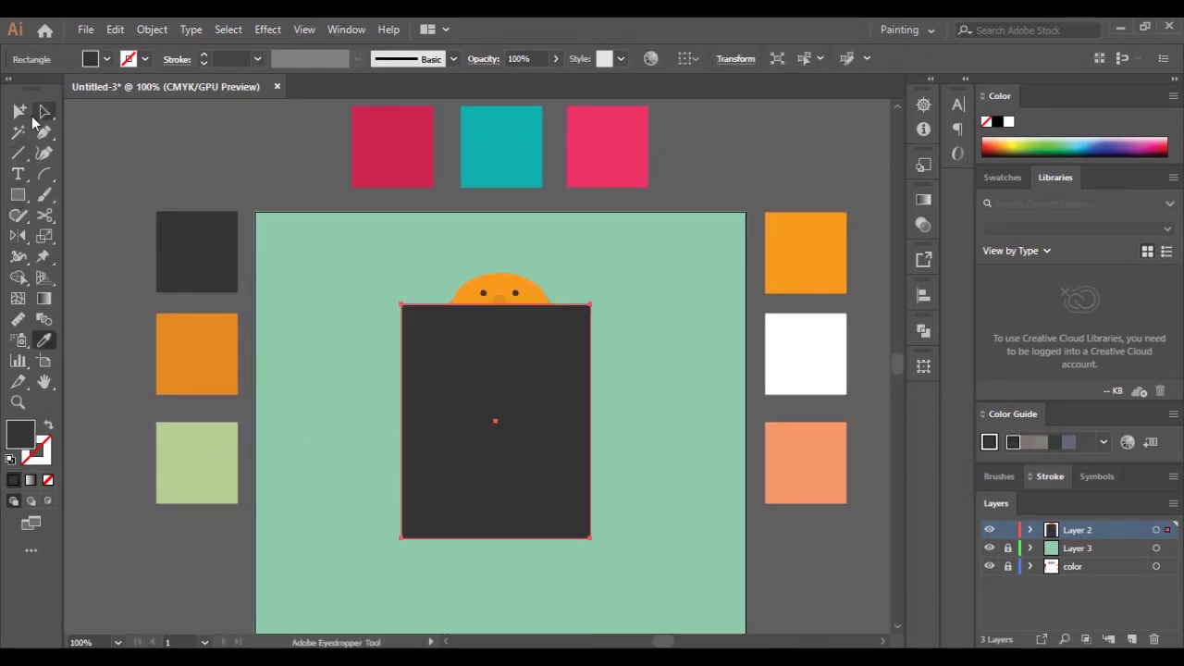
{"action": "key", "text": "ctrl+shift+bracketleft"}
{"action": "mouse_move", "coordinate": [523, 453]}
{"action": "left_mouse_down"}
{"action": "mouse_move", "coordinate": [540, 503]}
{"action": "mouse_move", "coordinate": [524, 513]}
{"action": "left_mouse_up"}
{"action": "left_click_drag", "start_coordinate": [595, 484], "coordinate": [569, 509]}
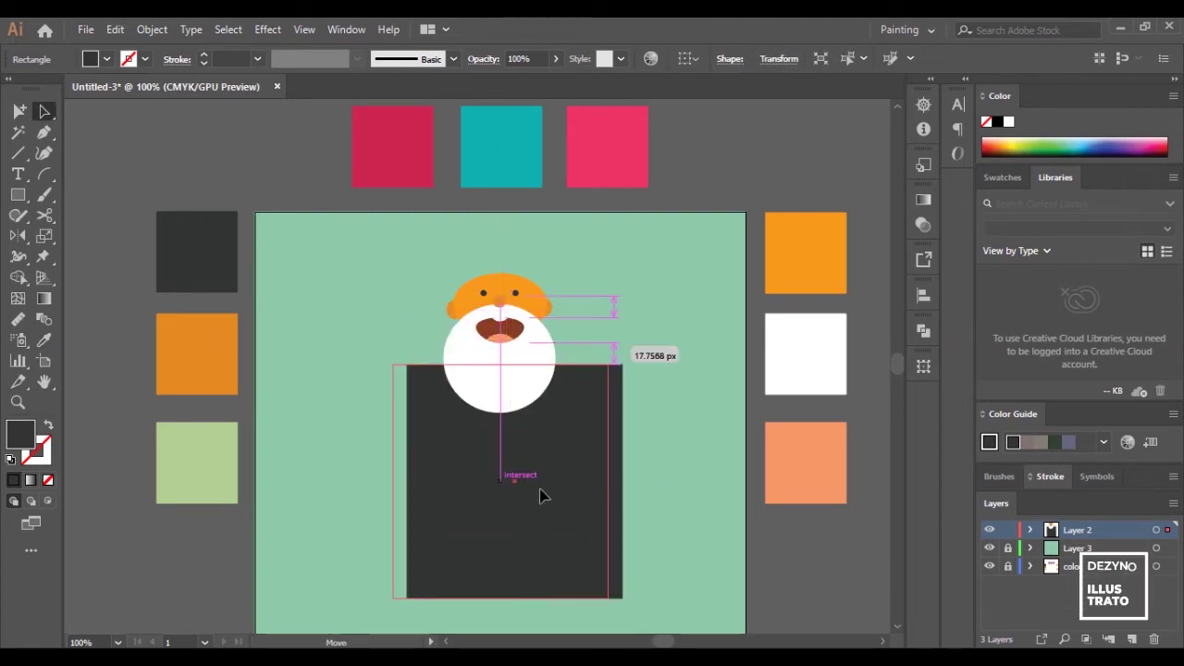
Step: Round the dark rectangle's top corners into shoulders and centre it under the beard
{"action": "left_click", "coordinate": [396, 378]}
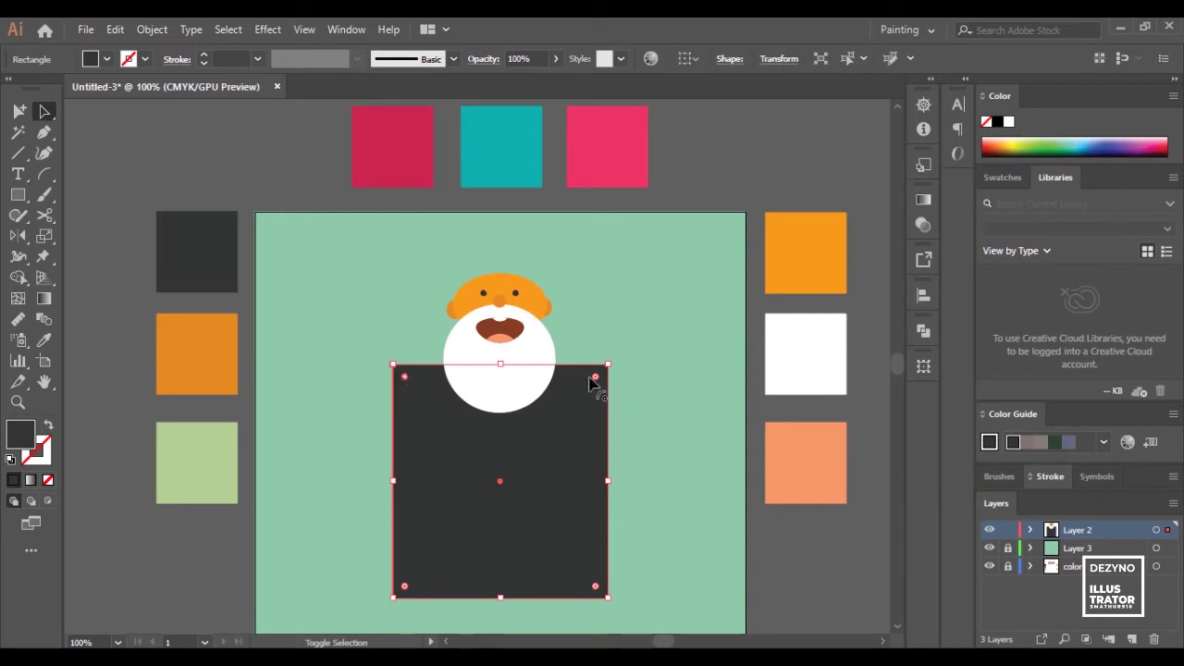
{"action": "left_click_drag", "start_coordinate": [592, 386], "coordinate": [553, 555]}
{"action": "left_click_drag", "start_coordinate": [608, 476], "coordinate": [626, 476]}
{"action": "left_click_drag", "start_coordinate": [557, 489], "coordinate": [550, 494]}
{"action": "left_click", "coordinate": [695, 468]}
{"action": "scroll", "coordinate": [555, 518], "scroll_direction": "down", "scroll_amount": 1}
Step: Draw an inner torso rectangle over the lower middle of the body
{"action": "key", "text": "ctrl+a"}
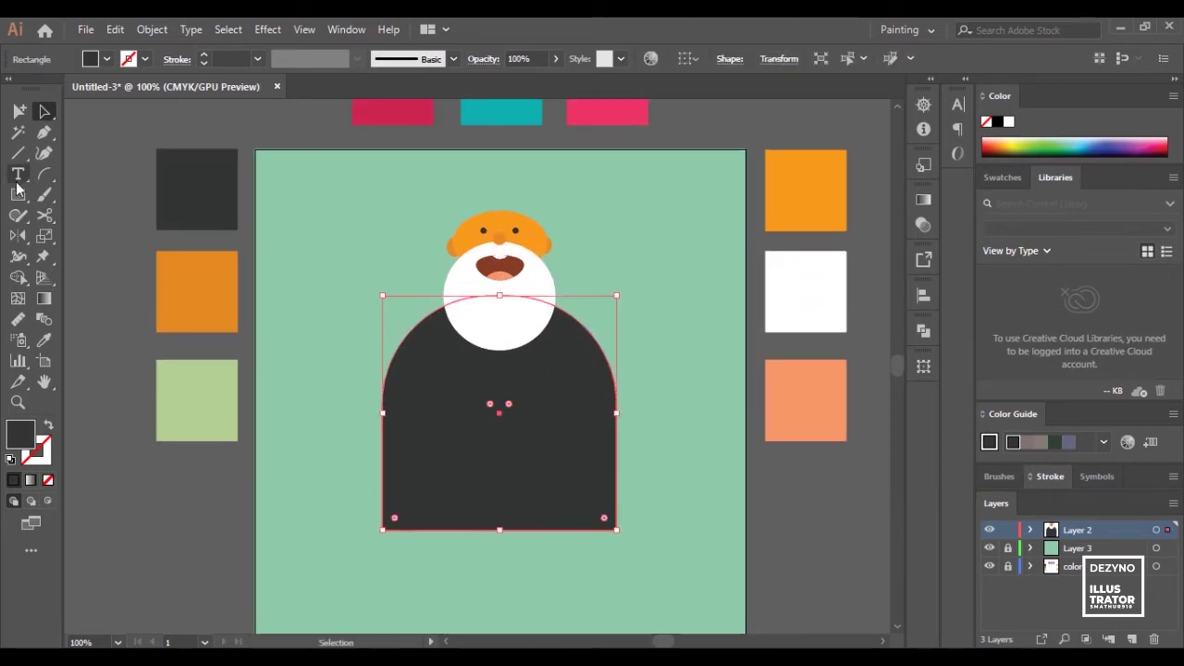
{"action": "left_click", "coordinate": [18, 194]}
{"action": "mouse_move", "coordinate": [439, 364]}
{"action": "left_mouse_down"}
{"action": "mouse_move", "coordinate": [523, 455]}
{"action": "mouse_move", "coordinate": [576, 542]}
{"action": "mouse_move", "coordinate": [599, 524]}
{"action": "left_mouse_up"}
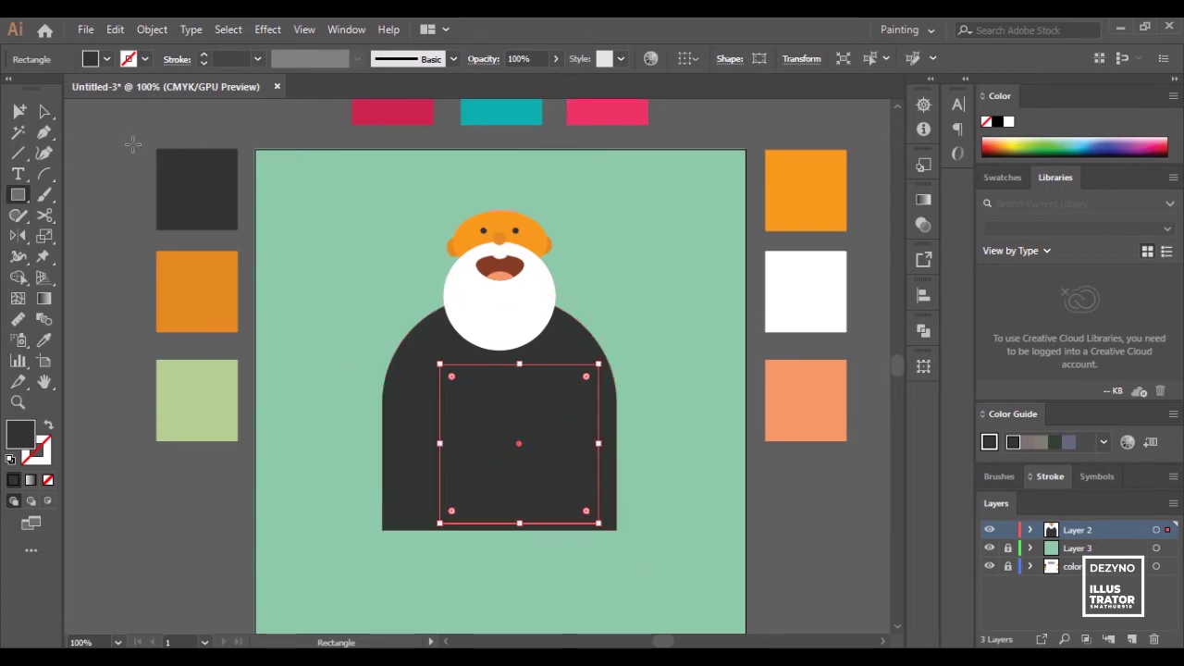
{"action": "key", "text": "a"}
{"action": "left_click_drag", "start_coordinate": [566, 441], "coordinate": [552, 447]}
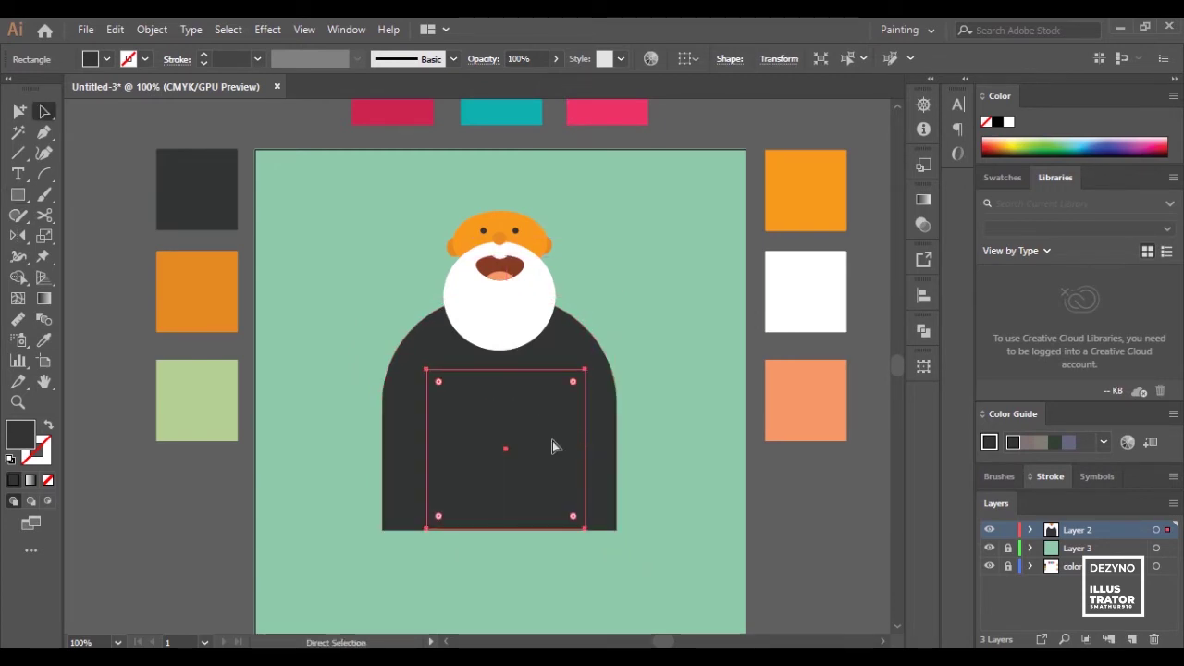
{"action": "key", "text": "v"}
Step: Widen the shirt, raise the torso's bottom edges, and draw a shorts rectangle below
{"action": "left_click", "coordinate": [606, 444]}
{"action": "left_click_drag", "start_coordinate": [616, 413], "coordinate": [629, 420]}
{"action": "left_click", "coordinate": [578, 451]}
{"action": "scroll", "coordinate": [583, 446], "scroll_direction": "down", "scroll_amount": 1}
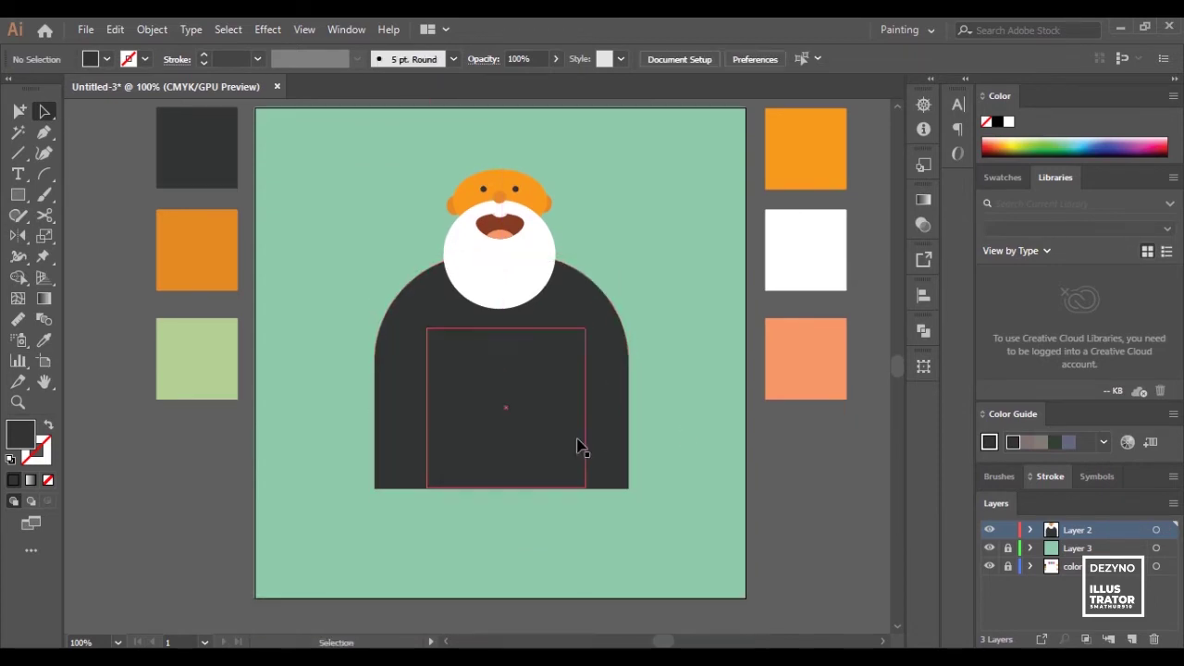
{"action": "left_click_drag", "start_coordinate": [501, 488], "coordinate": [506, 387]}
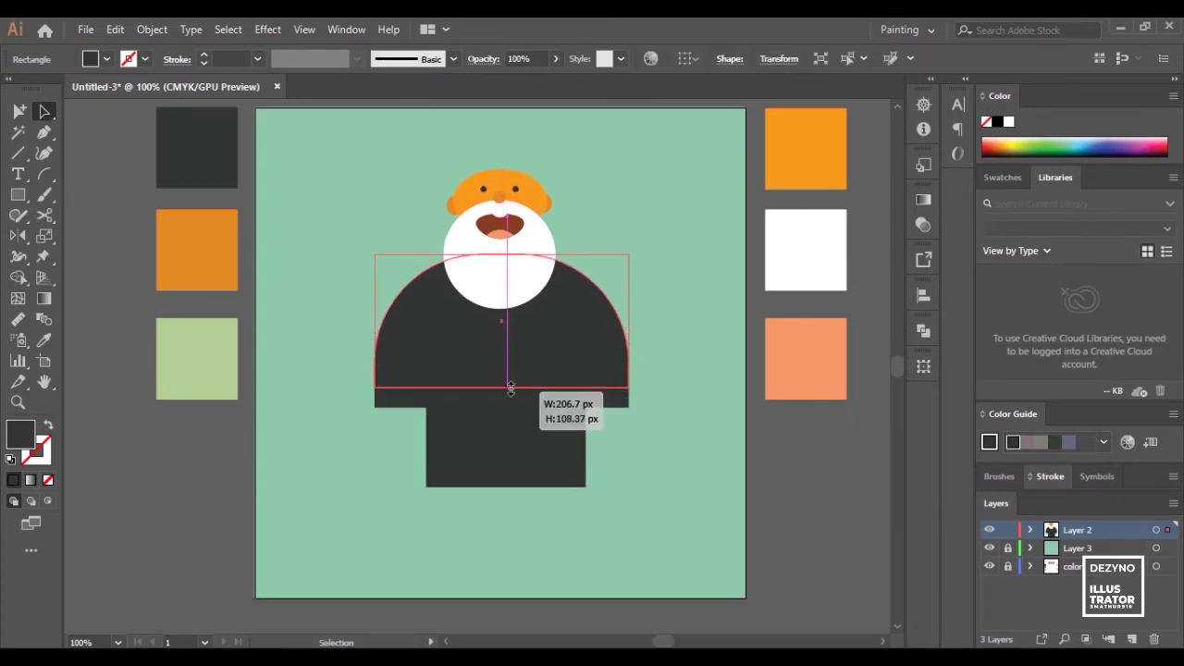
{"action": "left_click", "coordinate": [499, 455]}
{"action": "left_click_drag", "start_coordinate": [506, 487], "coordinate": [506, 471]}
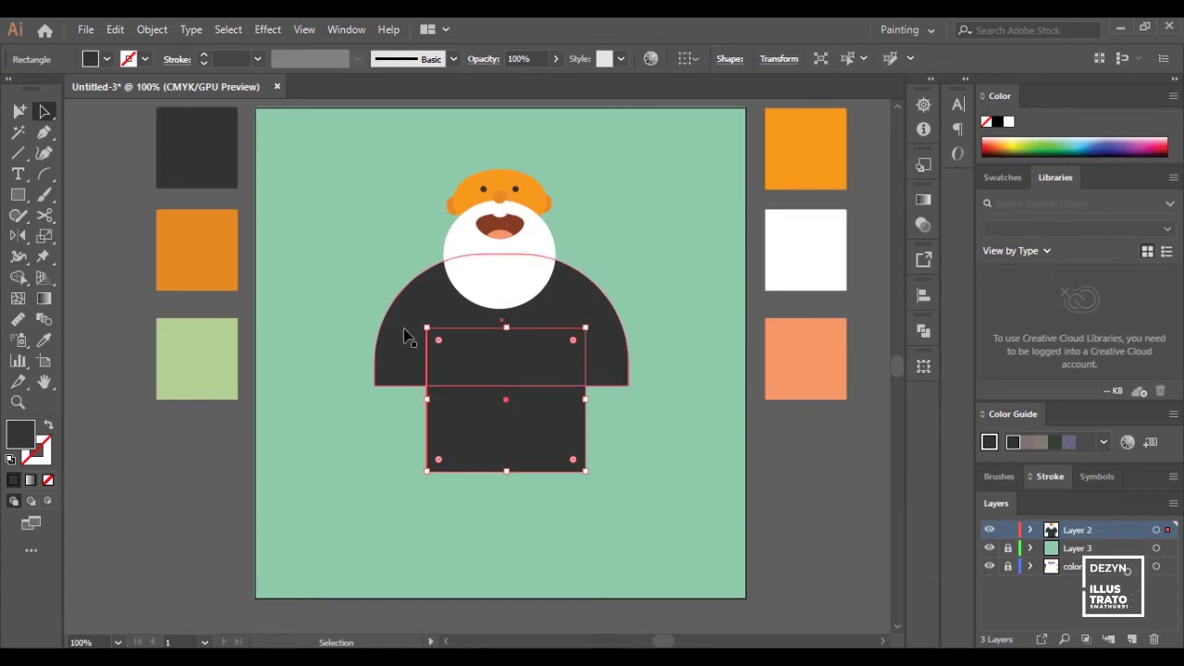
{"action": "left_click", "coordinate": [357, 455]}
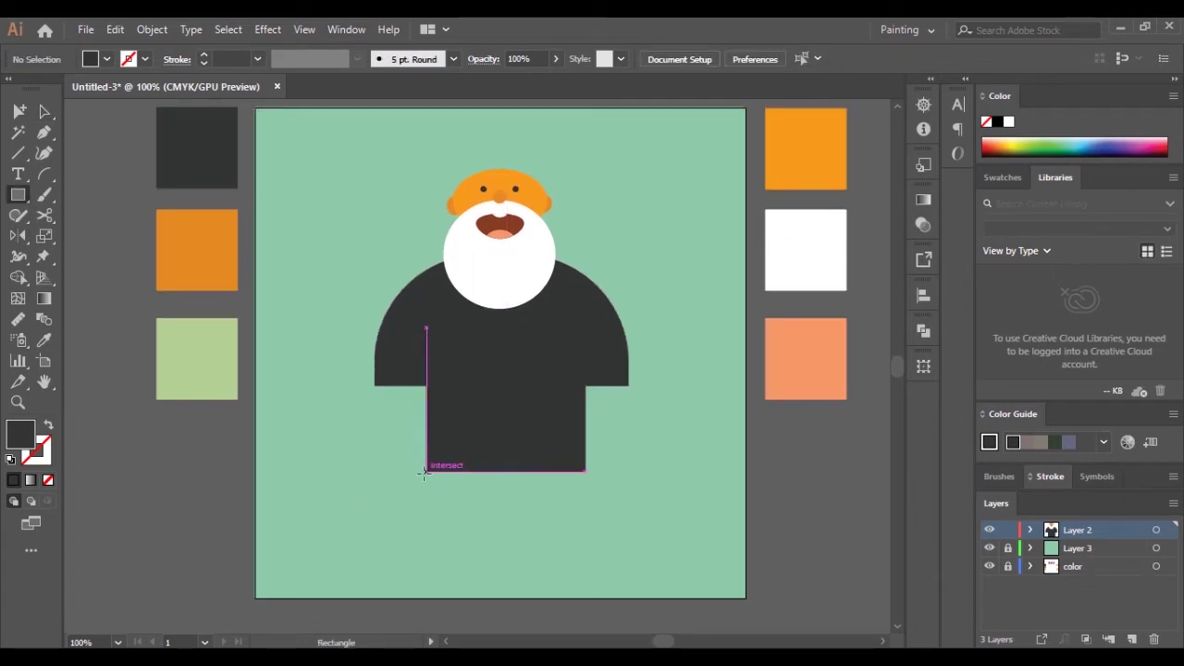
{"action": "left_click_drag", "start_coordinate": [573, 543], "coordinate": [582, 541]}
{"action": "scroll", "coordinate": [501, 370], "scroll_direction": "up", "scroll_amount": 1}
Step: Fill the rectangle pink, move it up against the shirt, and make it taller
{"action": "key", "text": "i"}
{"action": "left_click", "coordinate": [606, 112]}
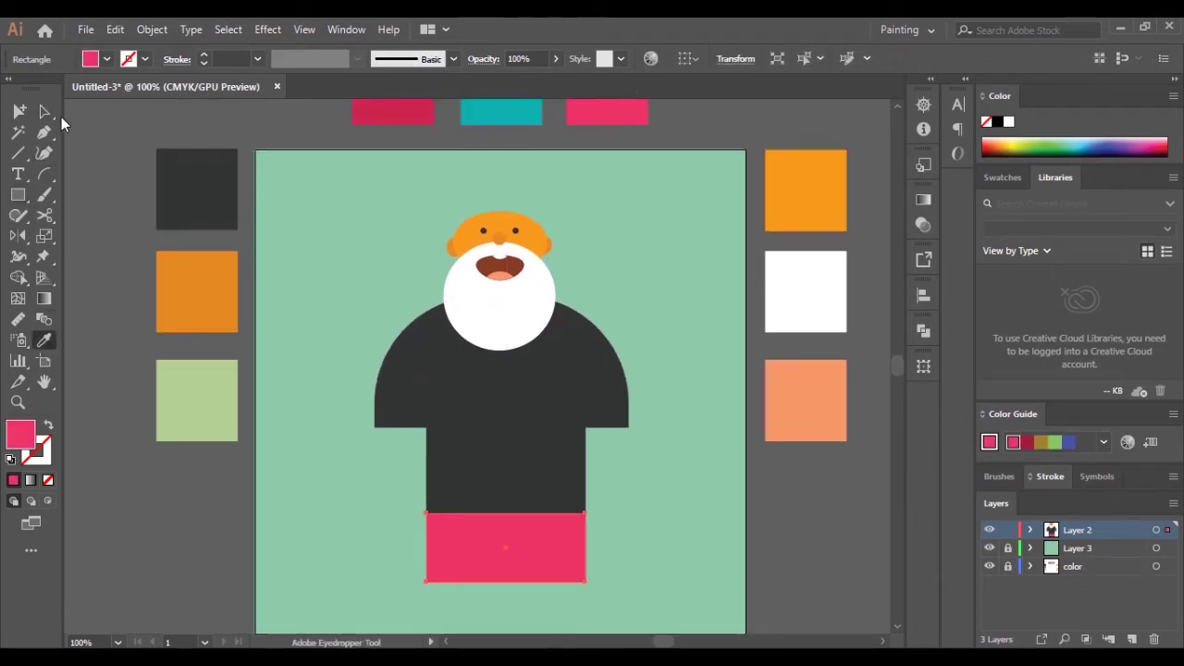
{"action": "key", "text": "a"}
{"action": "left_click_drag", "start_coordinate": [502, 512], "coordinate": [503, 502]}
{"action": "left_click_drag", "start_coordinate": [507, 556], "coordinate": [507, 523]}
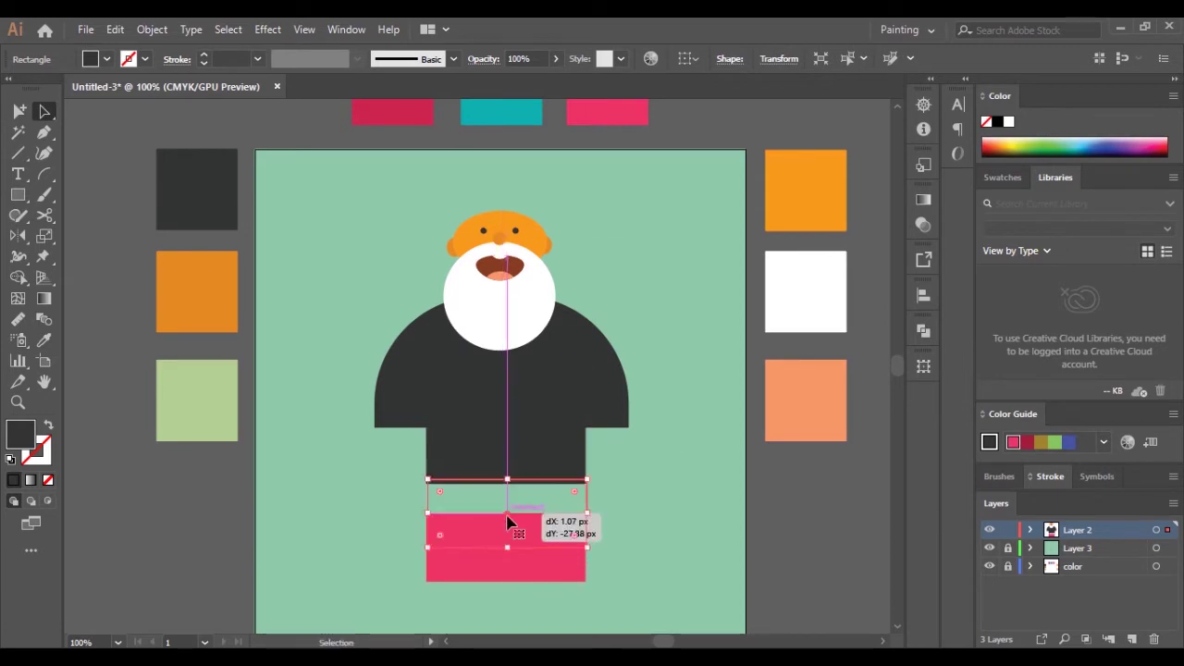
{"action": "scroll", "coordinate": [507, 522], "scroll_direction": "up", "scroll_amount": 2}
{"action": "scroll", "coordinate": [505, 534], "scroll_direction": "down", "scroll_amount": 1}
{"action": "left_click_drag", "start_coordinate": [505, 563], "coordinate": [515, 596]}
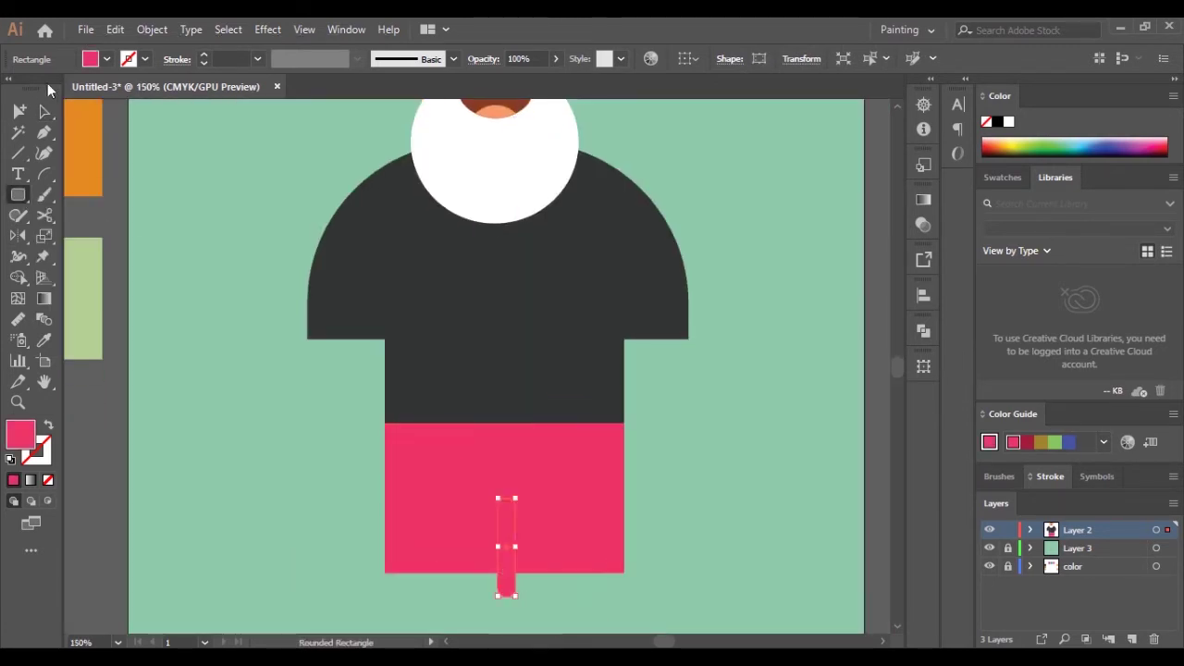
Step: Cut a narrow rounded strip out of the shorts with Shape Builder to separate the legs
{"action": "key", "text": "shift+m"}
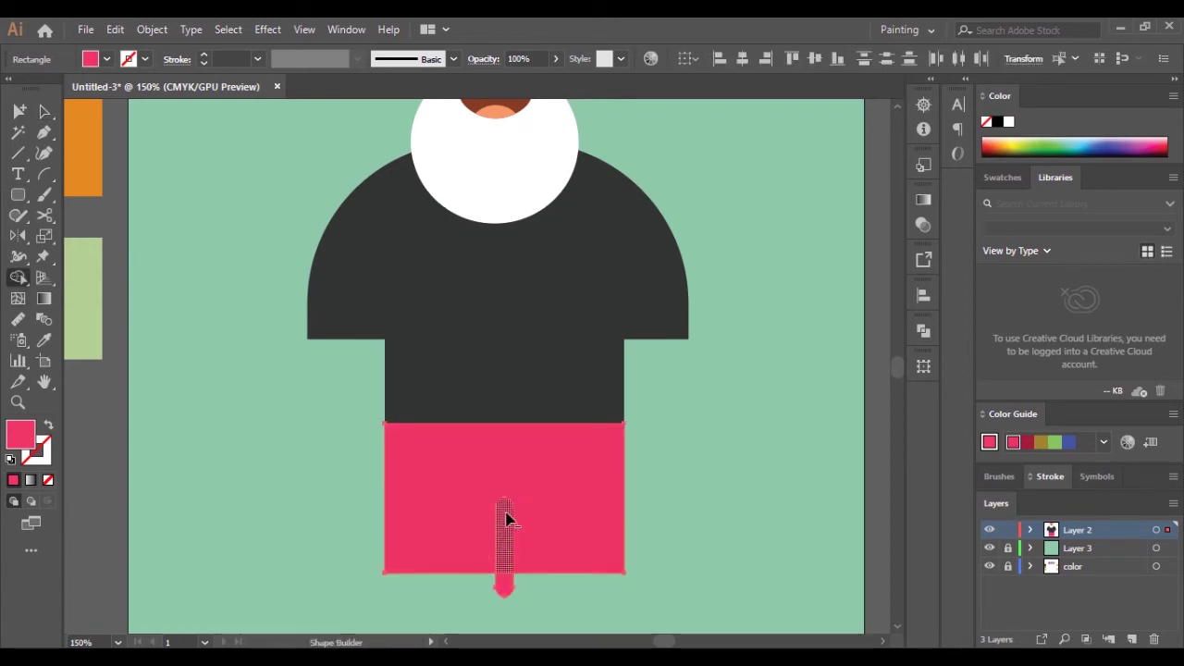
{"action": "left_click", "coordinate": [504, 541], "text": "alt"}
{"action": "key", "text": "ctrl+minus"}
{"action": "key", "text": "ctrl+minus"}
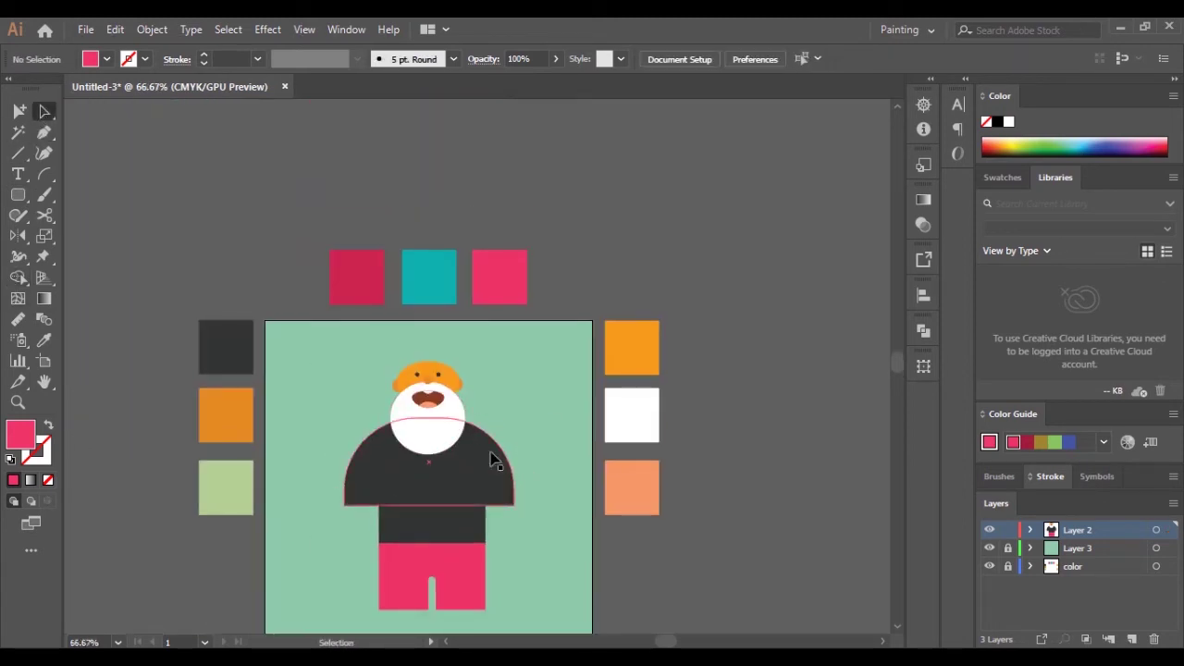
{"action": "key", "text": "ctrl+plus"}
{"action": "scroll", "coordinate": [306, 444], "scroll_direction": "down", "scroll_amount": 1}
Step: Draw an orange left arm beside the shirt and copy it to the right side
{"action": "key", "text": "m"}
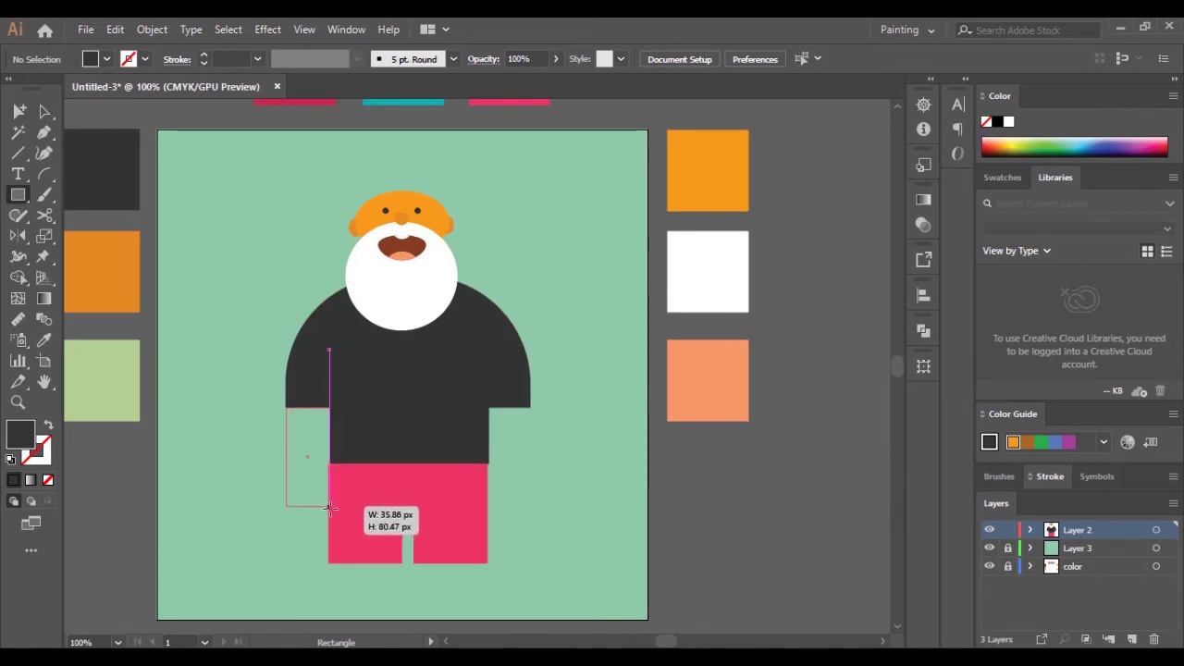
{"action": "left_click_drag", "start_coordinate": [285, 405], "coordinate": [329, 513]}
{"action": "key", "text": "i"}
{"action": "left_click", "coordinate": [93, 273]}
{"action": "left_click_drag", "start_coordinate": [507, 463], "coordinate": [507, 444]}
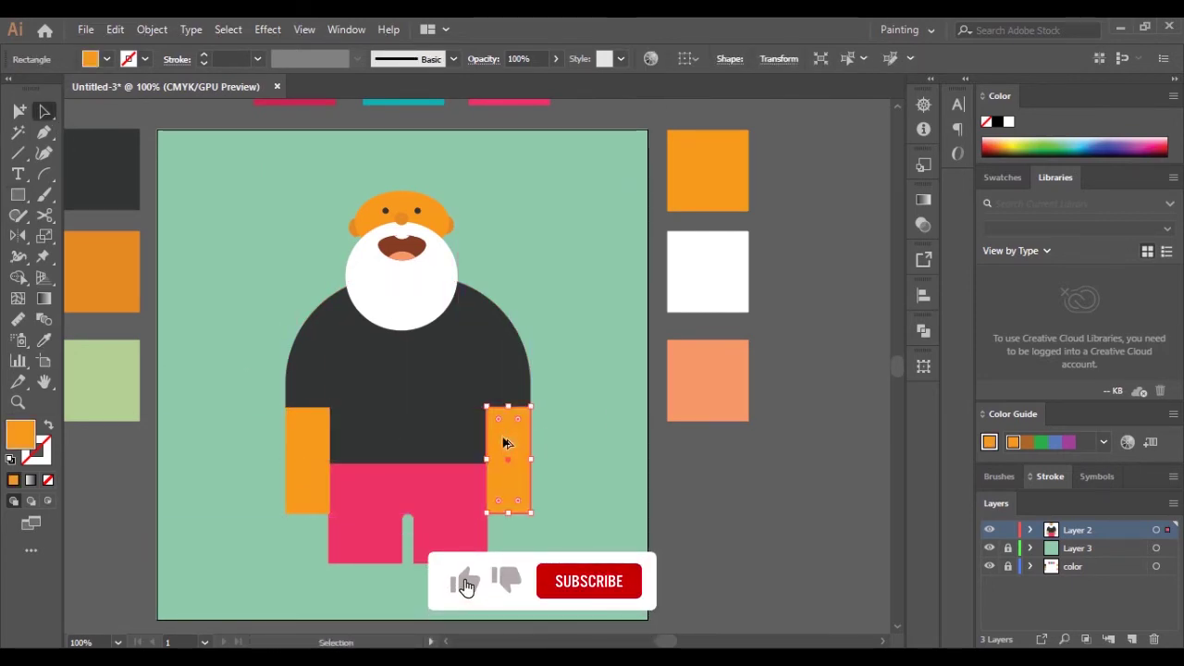
{"action": "key", "text": "ctrl+a"}
Step: Line up the pink shorts' edge with the arms
{"action": "left_click", "coordinate": [346, 491]}
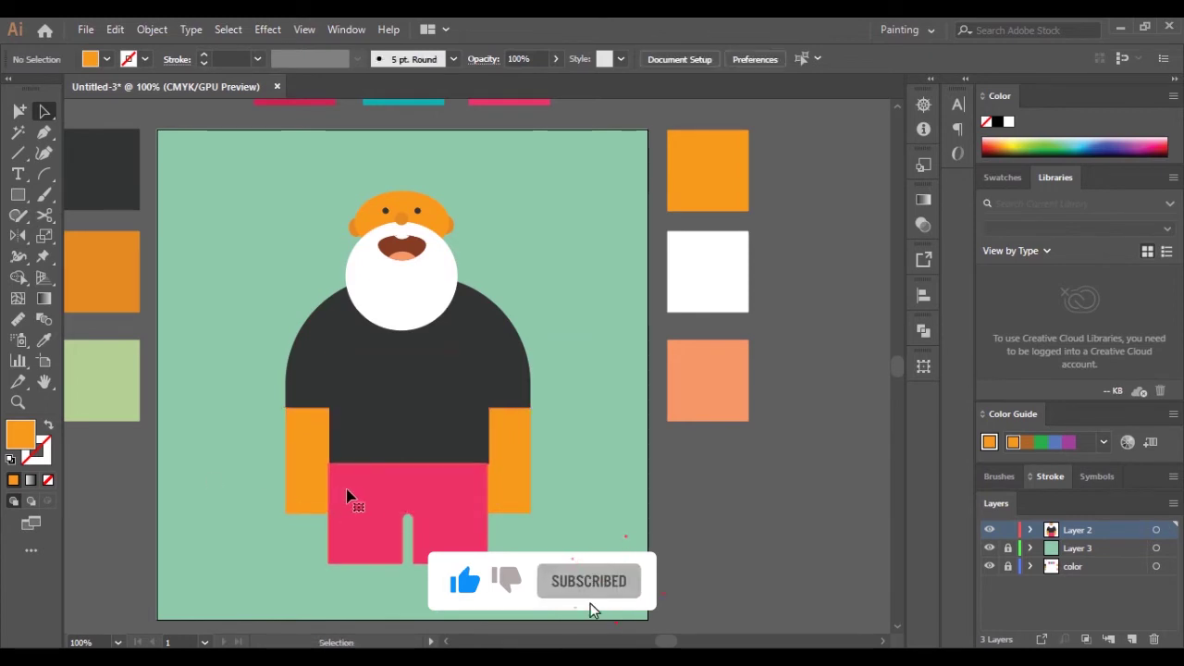
{"action": "scroll", "coordinate": [346, 492], "scroll_direction": "up", "scroll_amount": 3}
{"action": "left_click_drag", "start_coordinate": [363, 592], "coordinate": [369, 592]}
{"action": "scroll", "coordinate": [131, 461], "scroll_direction": "down", "scroll_amount": 3}
Step: Round the lower outer corners of both orange arms
{"action": "left_click", "coordinate": [168, 465]}
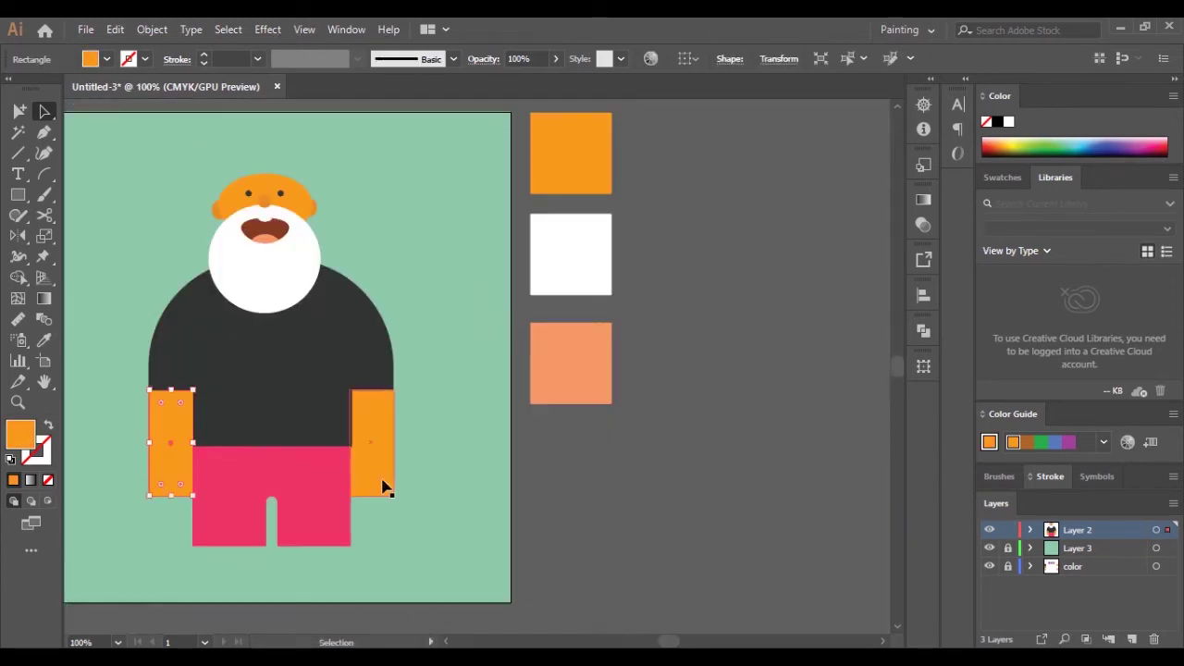
{"action": "left_click", "coordinate": [392, 480]}
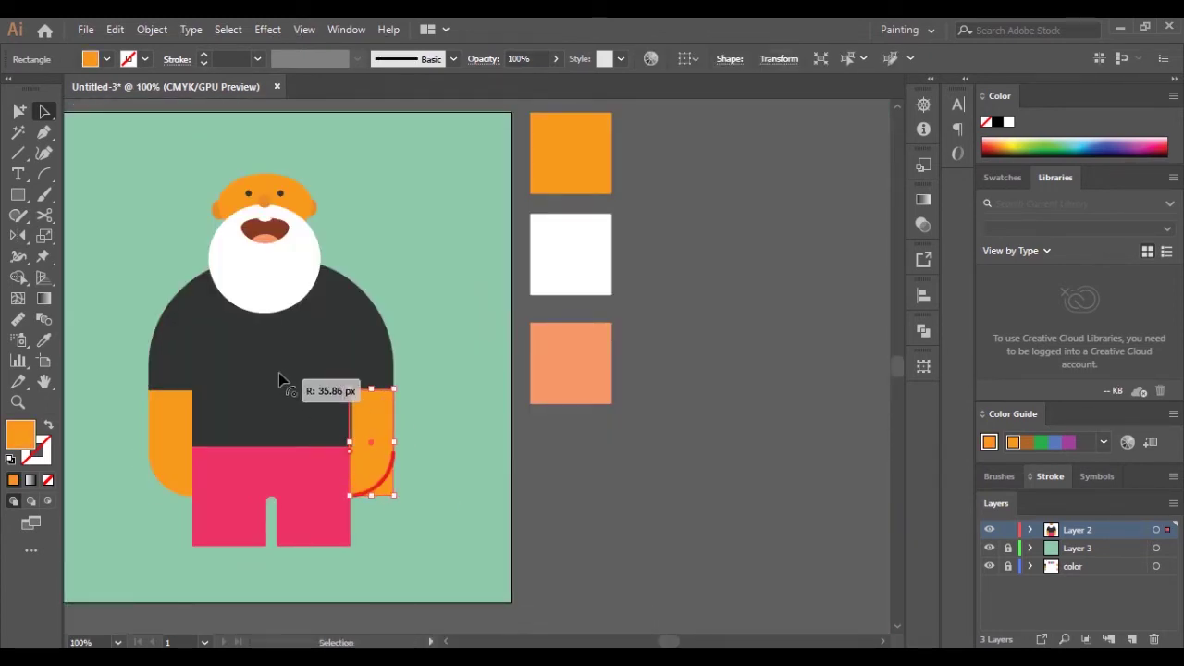
{"action": "left_click_drag", "start_coordinate": [279, 375], "coordinate": [279, 375]}
{"action": "left_click", "coordinate": [408, 424]}
{"action": "scroll", "coordinate": [388, 463], "scroll_direction": "left", "scroll_amount": 2}
{"action": "key", "text": "ctrl+a"}
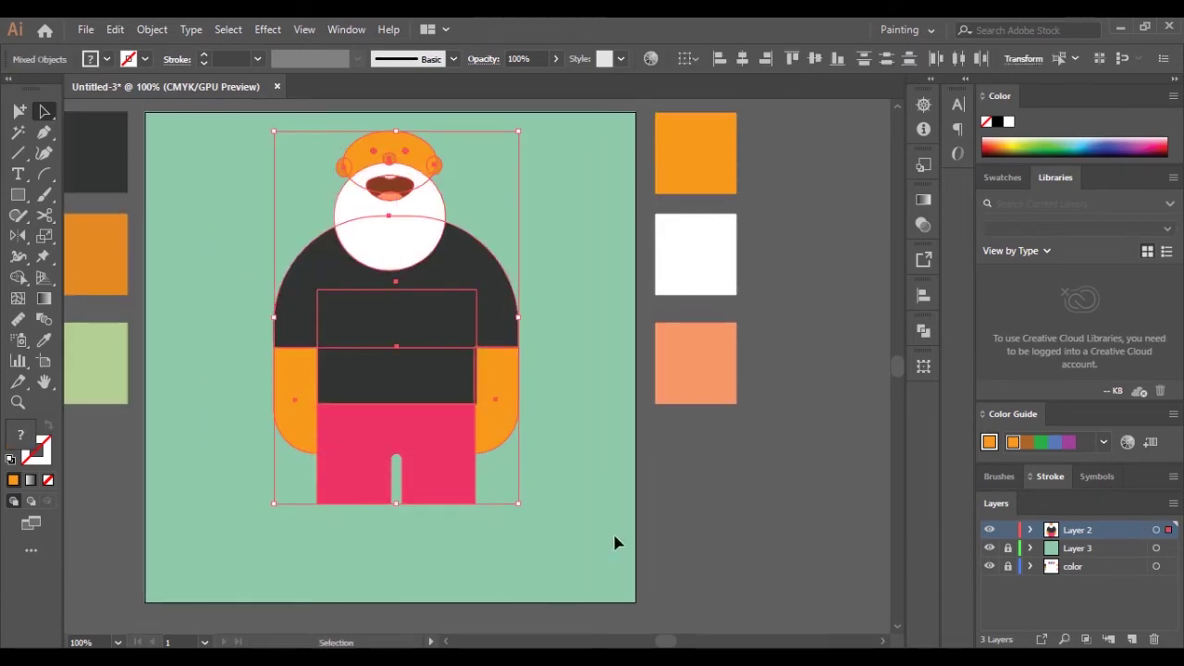
{"action": "left_click", "coordinate": [617, 542]}
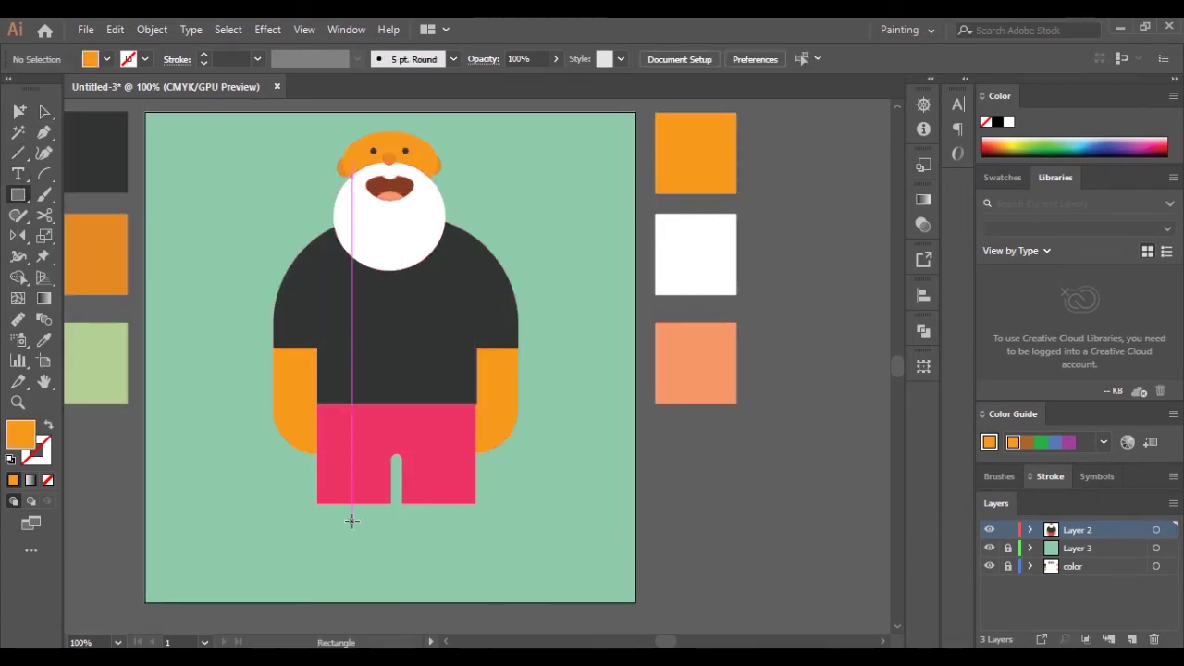
Step: Draw the left leg below the shorts and a small sock rectangle beneath it
{"action": "scroll", "coordinate": [351, 521], "scroll_direction": "up", "scroll_amount": 1}
{"action": "mouse_move", "coordinate": [399, 554]}
{"action": "left_mouse_down"}
{"action": "mouse_move", "coordinate": [390, 592]}
{"action": "mouse_move", "coordinate": [389, 567]}
{"action": "mouse_move", "coordinate": [346, 537]}
{"action": "left_mouse_up"}
{"action": "scroll", "coordinate": [347, 536], "scroll_direction": "up", "scroll_amount": 3}
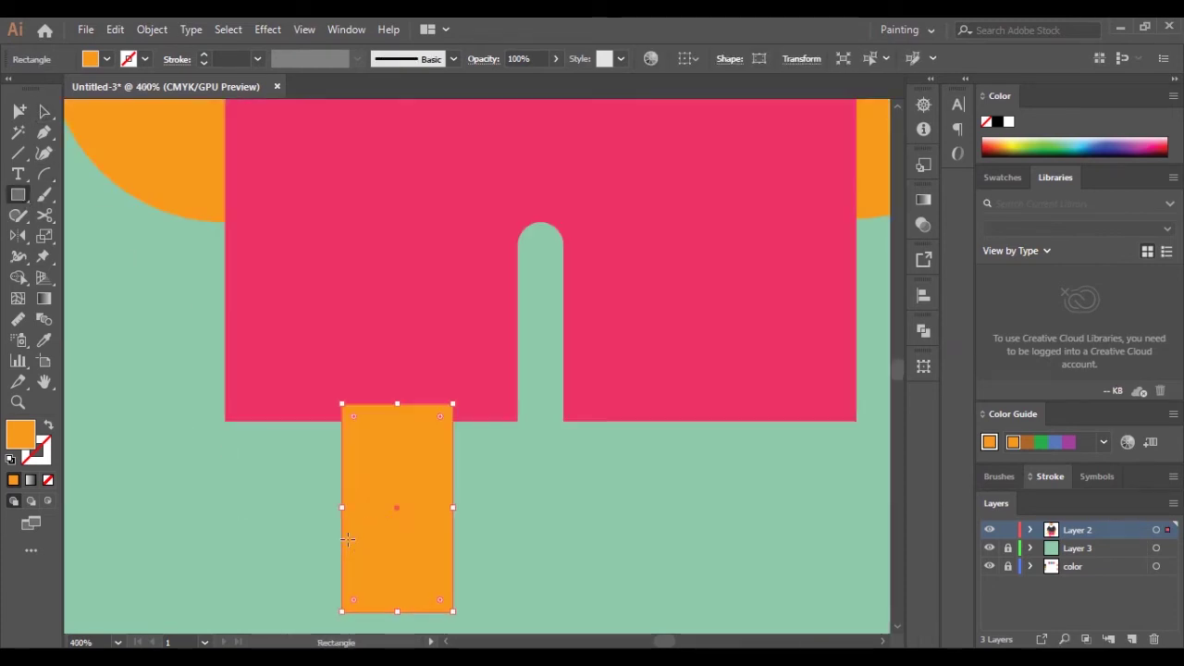
{"action": "left_click_drag", "start_coordinate": [415, 597], "coordinate": [416, 597]}
{"action": "scroll", "coordinate": [415, 597], "scroll_direction": "down", "scroll_amount": 3}
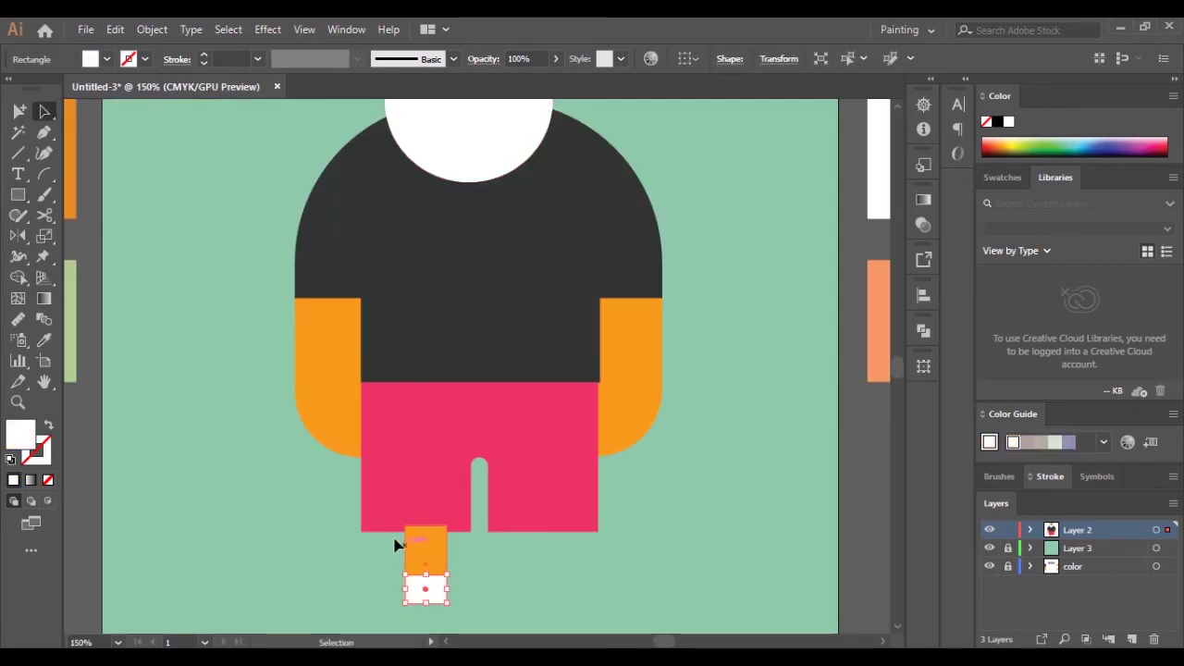
{"action": "scroll", "coordinate": [397, 542], "scroll_direction": "down", "scroll_amount": 1}
Step: Draw a teal shoe rectangle under the sock and round its top-left corner
{"action": "left_click", "coordinate": [18, 194]}
{"action": "mouse_move", "coordinate": [246, 524]}
{"action": "left_mouse_down"}
{"action": "mouse_move", "coordinate": [343, 582]}
{"action": "mouse_move", "coordinate": [412, 526]}
{"action": "mouse_move", "coordinate": [378, 520]}
{"action": "left_mouse_up"}
{"action": "key", "text": "a"}
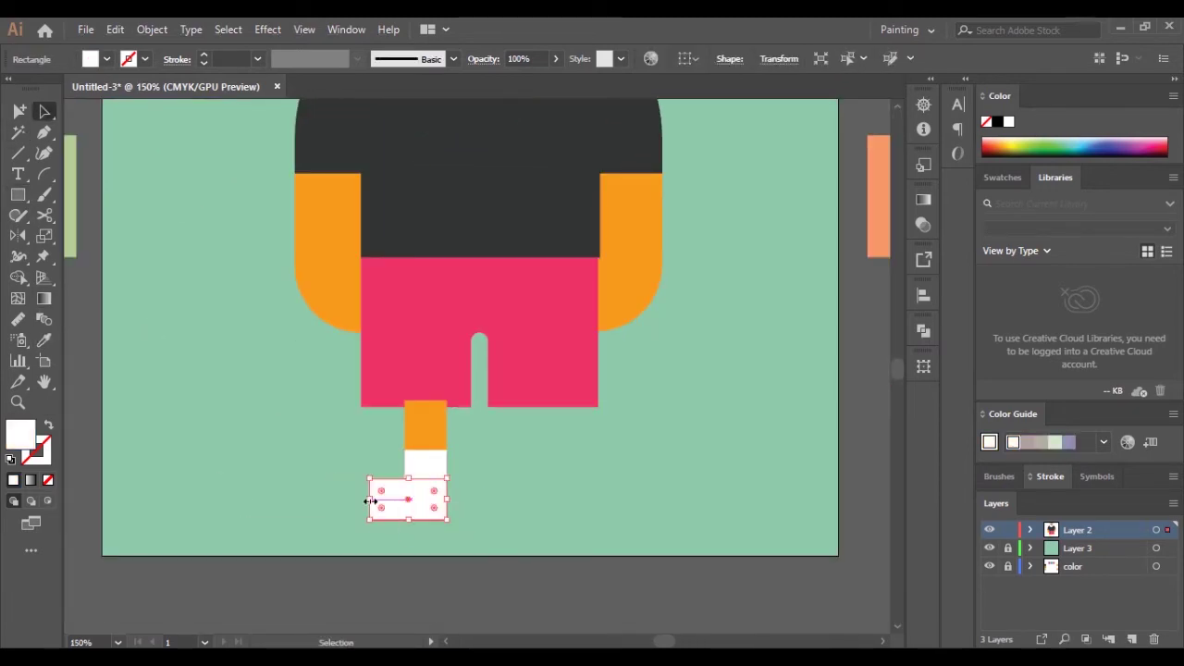
{"action": "left_click", "coordinate": [43, 341]}
{"action": "scroll", "coordinate": [438, 159], "scroll_direction": "down", "scroll_amount": 1}
{"action": "left_click", "coordinate": [439, 159]}
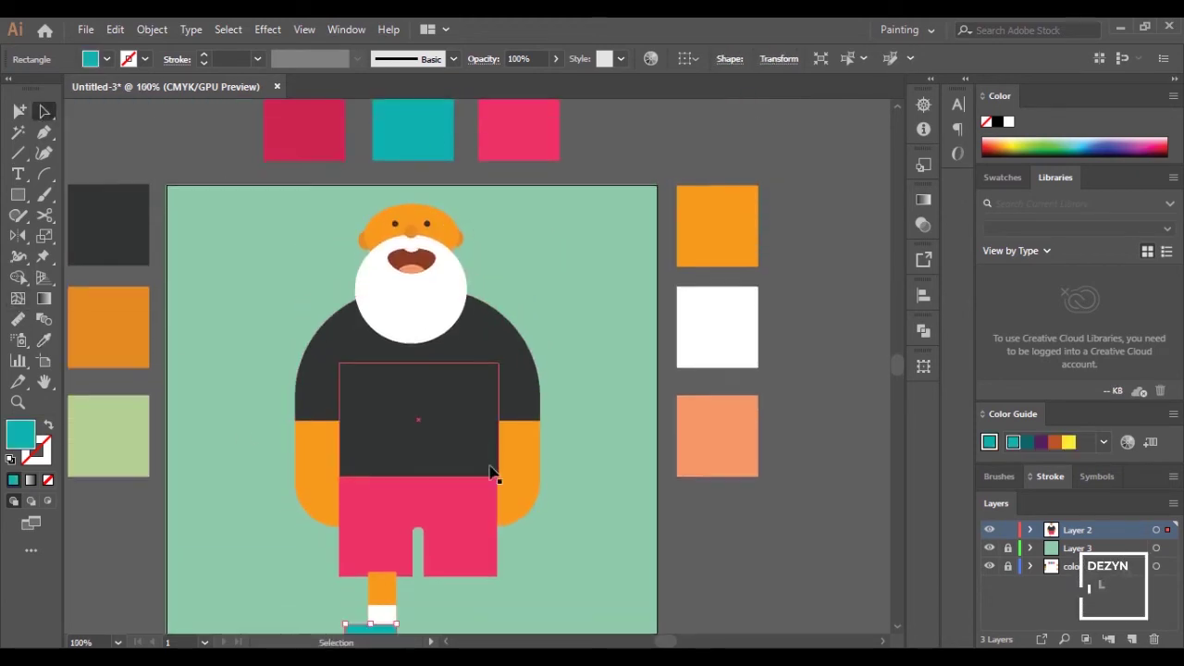
{"action": "scroll", "coordinate": [491, 475], "scroll_direction": "up", "scroll_amount": 3}
{"action": "left_click_drag", "start_coordinate": [322, 467], "coordinate": [383, 526]}
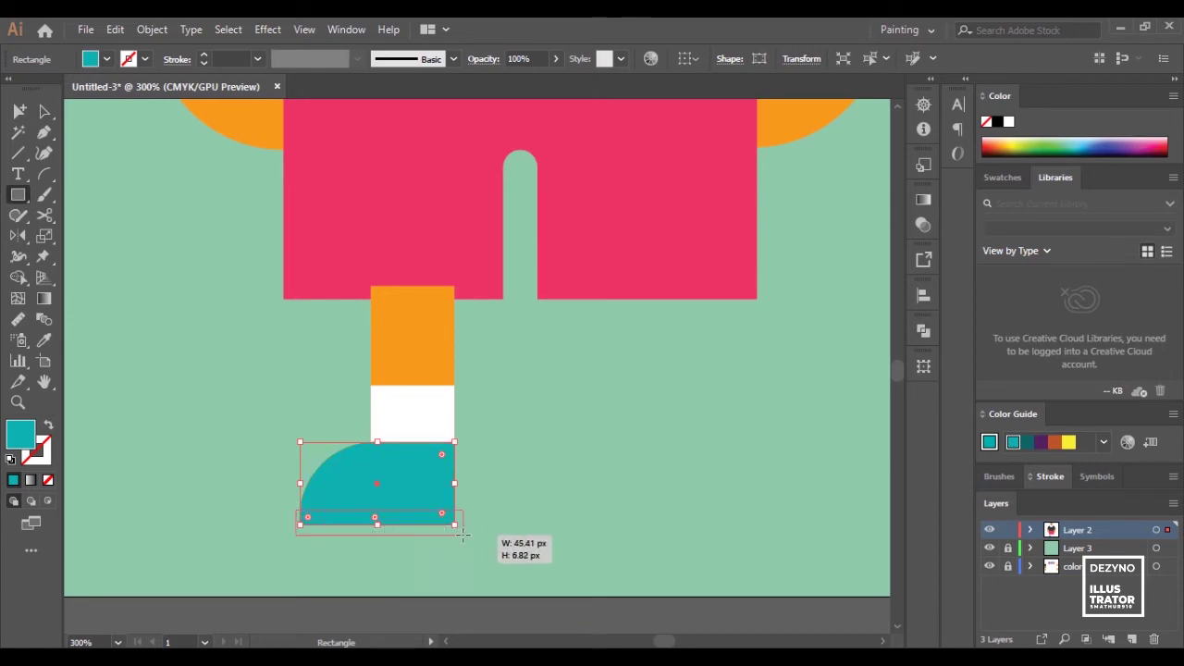
Step: Add a white sole strip along the shoe's base and merge it with the shoe using Shape Builder
{"action": "left_click_drag", "start_coordinate": [463, 534], "coordinate": [463, 534]}
{"action": "key", "text": "i"}
{"action": "left_click", "coordinate": [411, 414]}
{"action": "key", "text": "shift+m"}
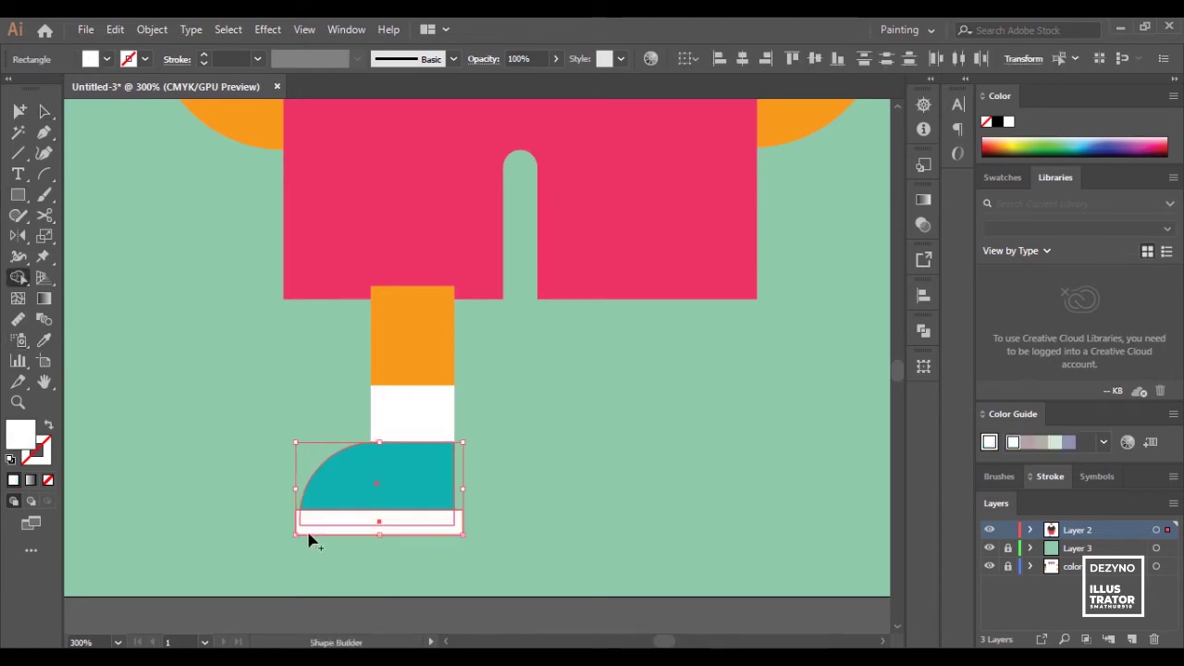
{"action": "key", "text": "v"}
Step: Reflect-copy the finished leg and place the mirrored copy under the right side of the shorts
{"action": "scroll", "coordinate": [407, 398], "scroll_direction": "down", "scroll_amount": 1}
{"action": "left_click_drag", "start_coordinate": [513, 269], "coordinate": [374, 492]}
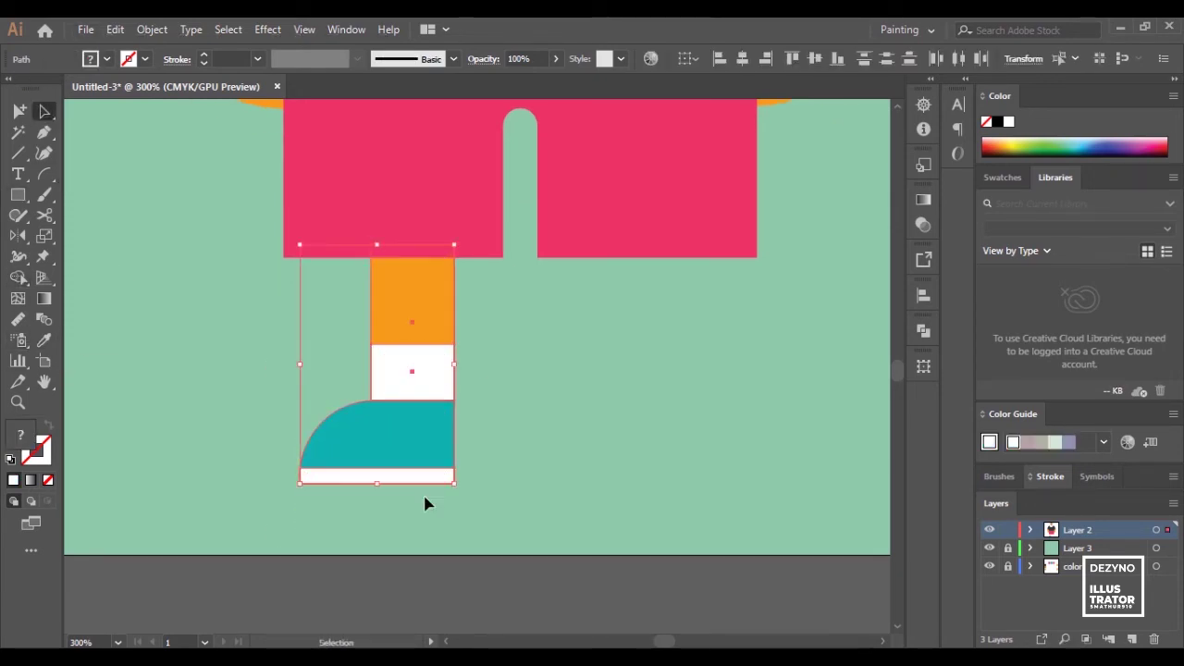
{"action": "mouse_move", "coordinate": [398, 321]}
{"action": "left_mouse_down"}
{"action": "mouse_move", "coordinate": [623, 327]}
{"action": "mouse_move", "coordinate": [608, 327]}
{"action": "mouse_move", "coordinate": [616, 320]}
{"action": "left_mouse_up"}
{"action": "key", "text": "ctrl+1"}
{"action": "left_click", "coordinate": [765, 342]}
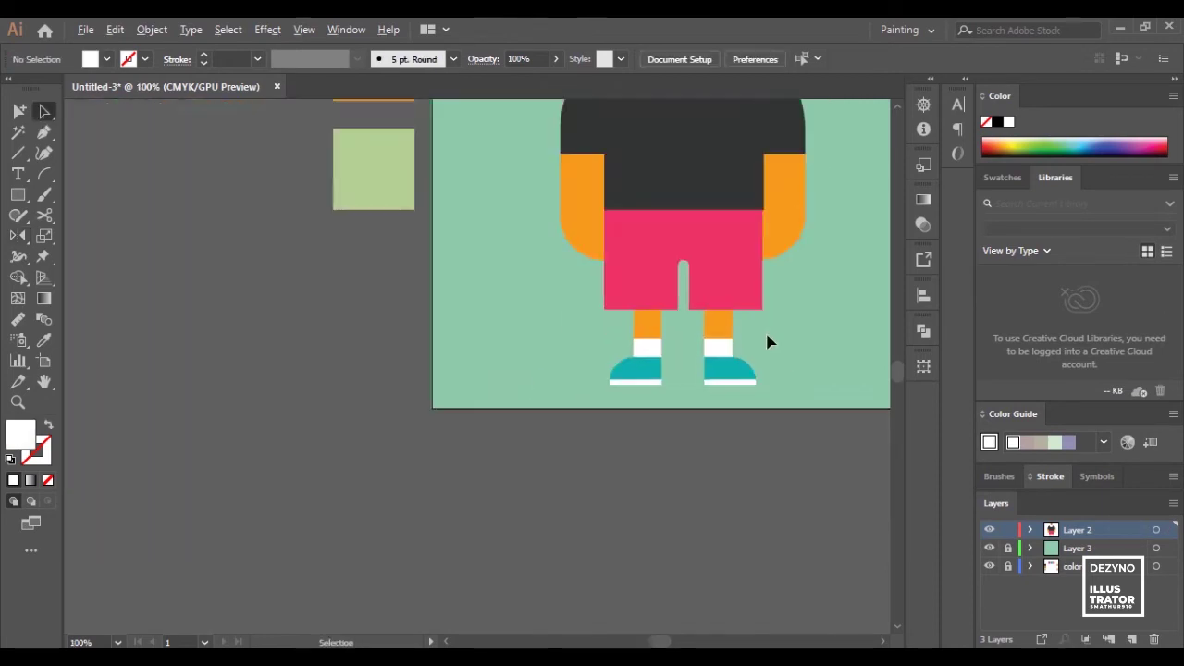
Step: Slightly widen the mirrored right leg and shoe group, then deselect it
{"action": "scroll", "coordinate": [765, 338], "scroll_direction": "down", "scroll_amount": 2}
{"action": "scroll", "coordinate": [747, 333], "scroll_direction": "down", "scroll_amount": 2}
{"action": "scroll", "coordinate": [640, 404], "scroll_direction": "up", "scroll_amount": 3}
{"action": "scroll", "coordinate": [639, 404], "scroll_direction": "up", "scroll_amount": 2}
{"action": "left_click", "coordinate": [692, 456]}
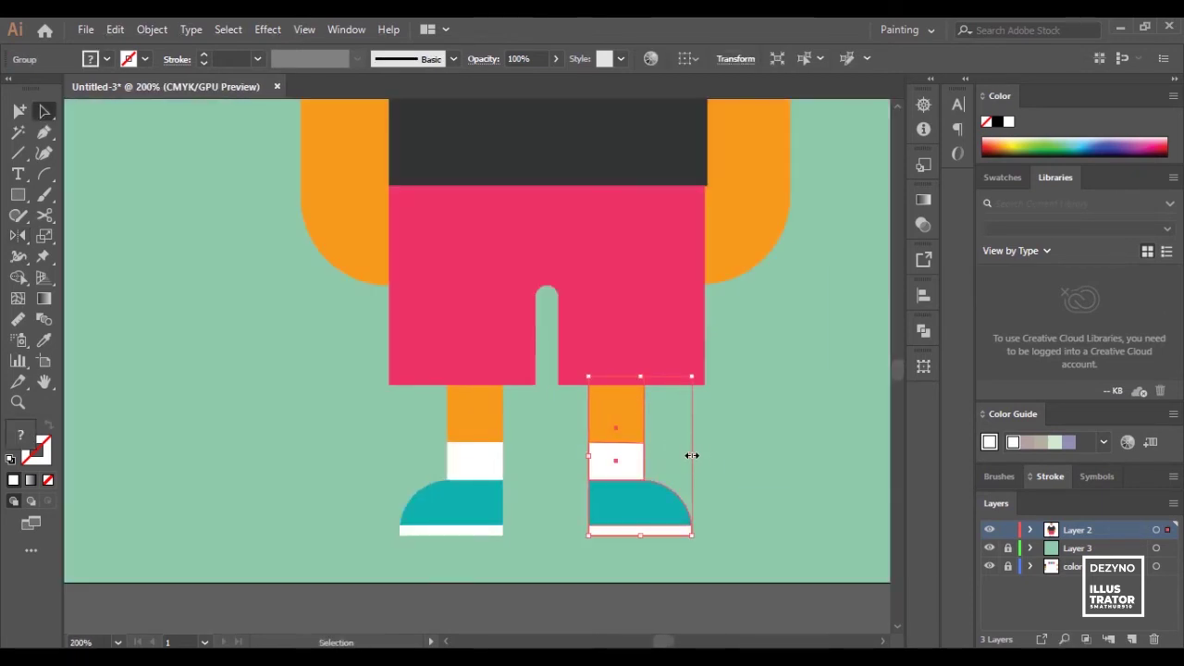
{"action": "left_click_drag", "start_coordinate": [692, 456], "coordinate": [701, 455]}
{"action": "left_click", "coordinate": [475, 460]}
{"action": "left_click", "coordinate": [571, 483]}
{"action": "scroll", "coordinate": [570, 484], "scroll_direction": "down", "scroll_amount": 3}
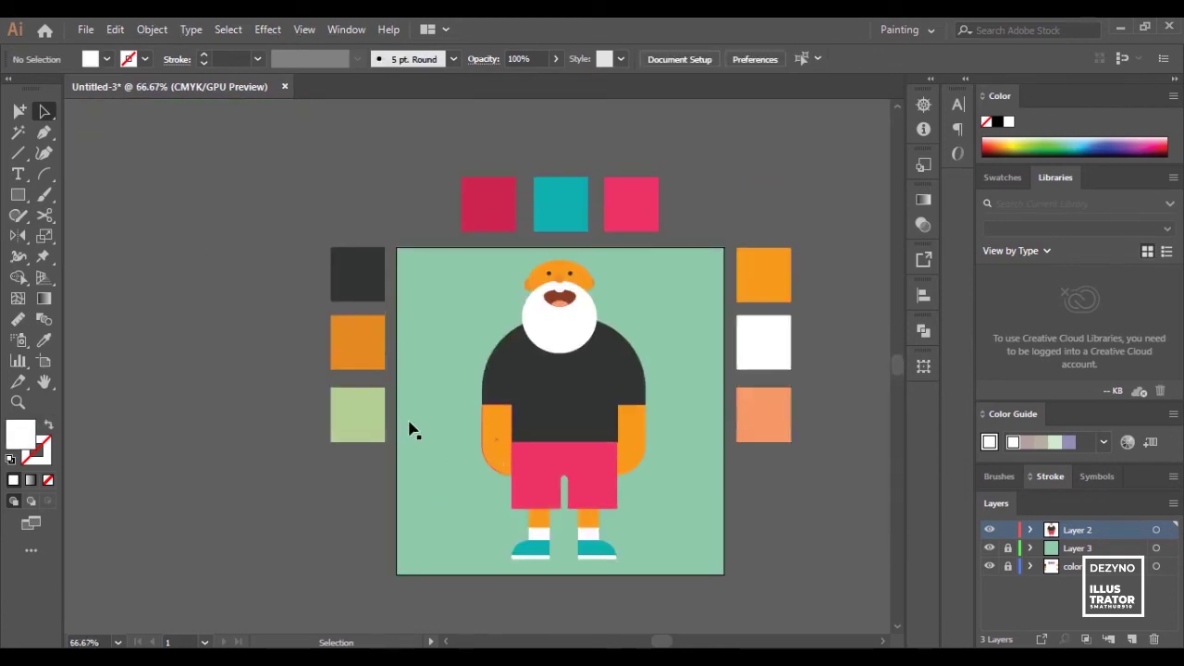
Step: Draw a horizontal line across both arms and split them along it with Shape Builder
{"action": "scroll", "coordinate": [476, 460], "scroll_direction": "up", "scroll_amount": 1}
{"action": "left_click_drag", "start_coordinate": [505, 430], "coordinate": [505, 454]}
{"action": "left_click_drag", "start_coordinate": [639, 437], "coordinate": [747, 442]}
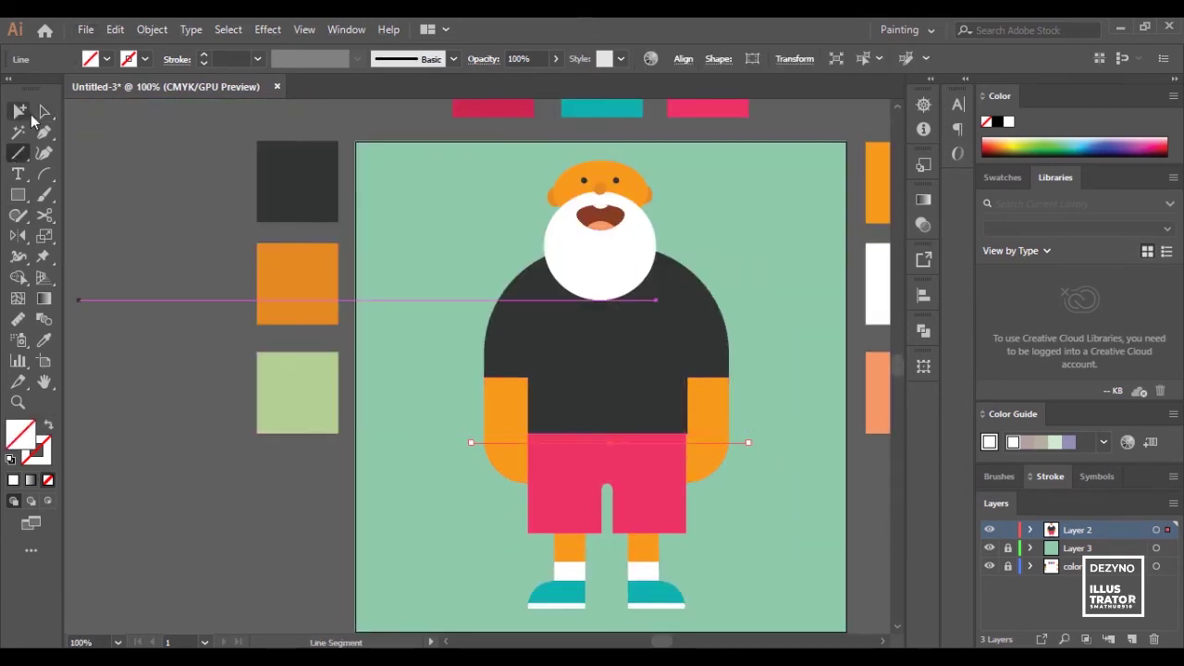
{"action": "key", "text": "a"}
{"action": "double_click", "coordinate": [713, 451]}
{"action": "double_click", "coordinate": [825, 452]}
{"action": "left_click", "coordinate": [708, 435]}
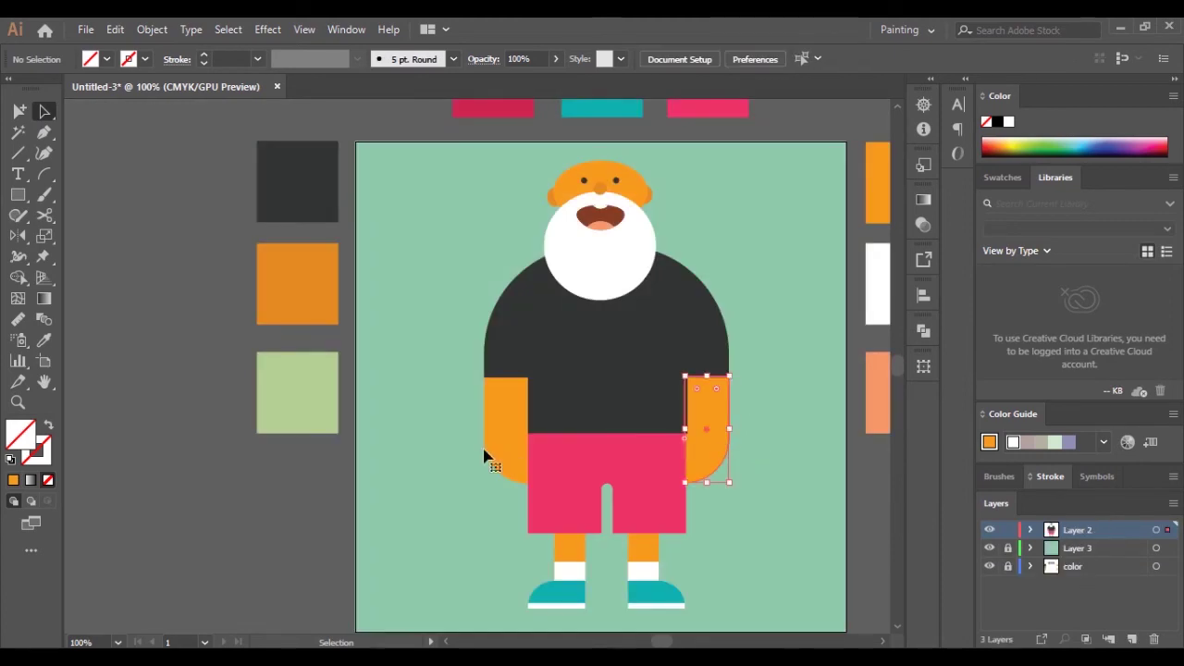
{"action": "left_click", "coordinate": [481, 449], "text": "shift"}
{"action": "key", "text": "shift+m"}
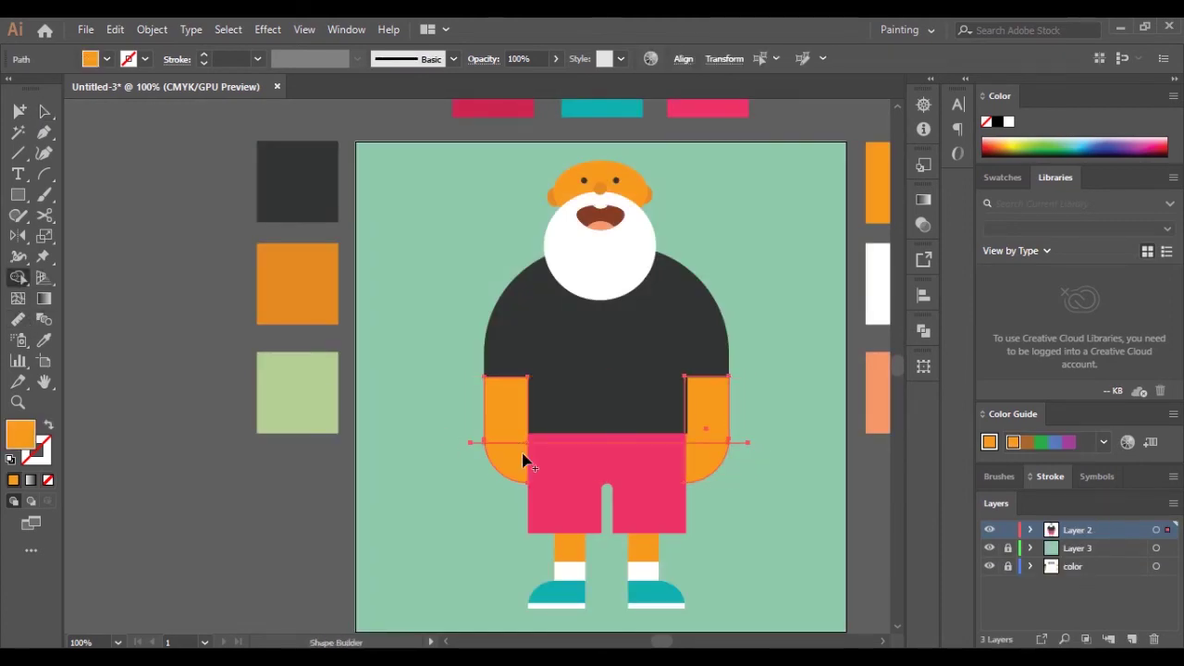
{"action": "left_click", "coordinate": [44, 112]}
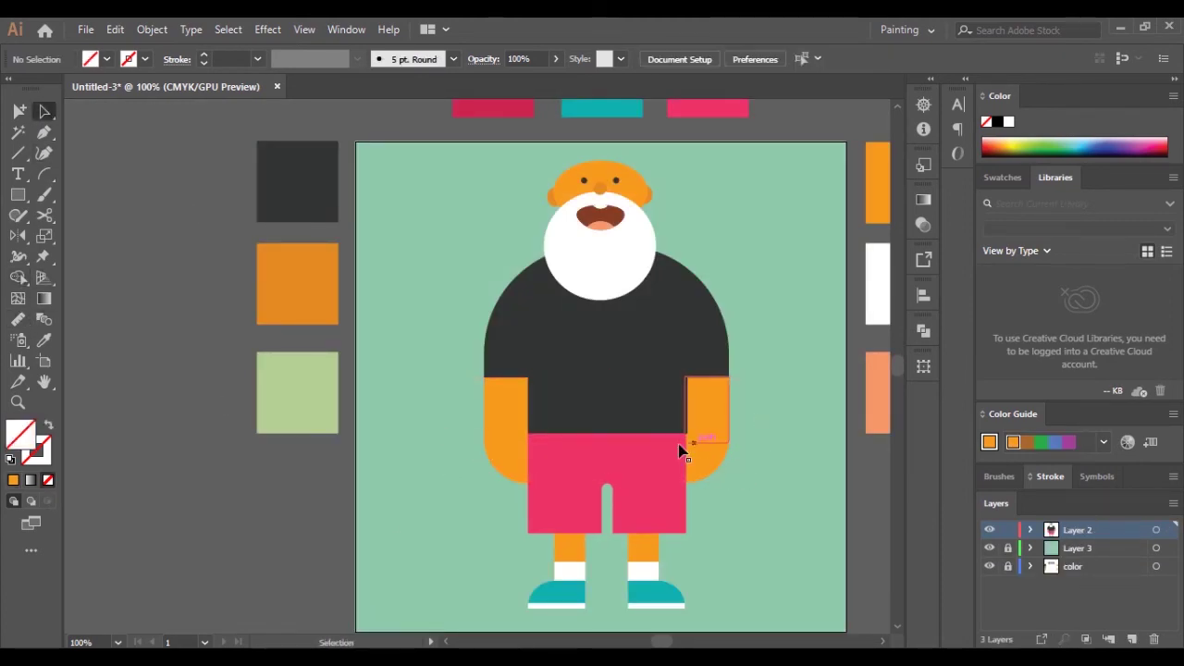
Step: Fill both lower arm pieces with the darker orange swatch
{"action": "left_click", "coordinate": [701, 461]}
{"action": "left_click", "coordinate": [504, 462], "text": "shift"}
{"action": "scroll", "coordinate": [540, 481], "scroll_direction": "right", "scroll_amount": 2}
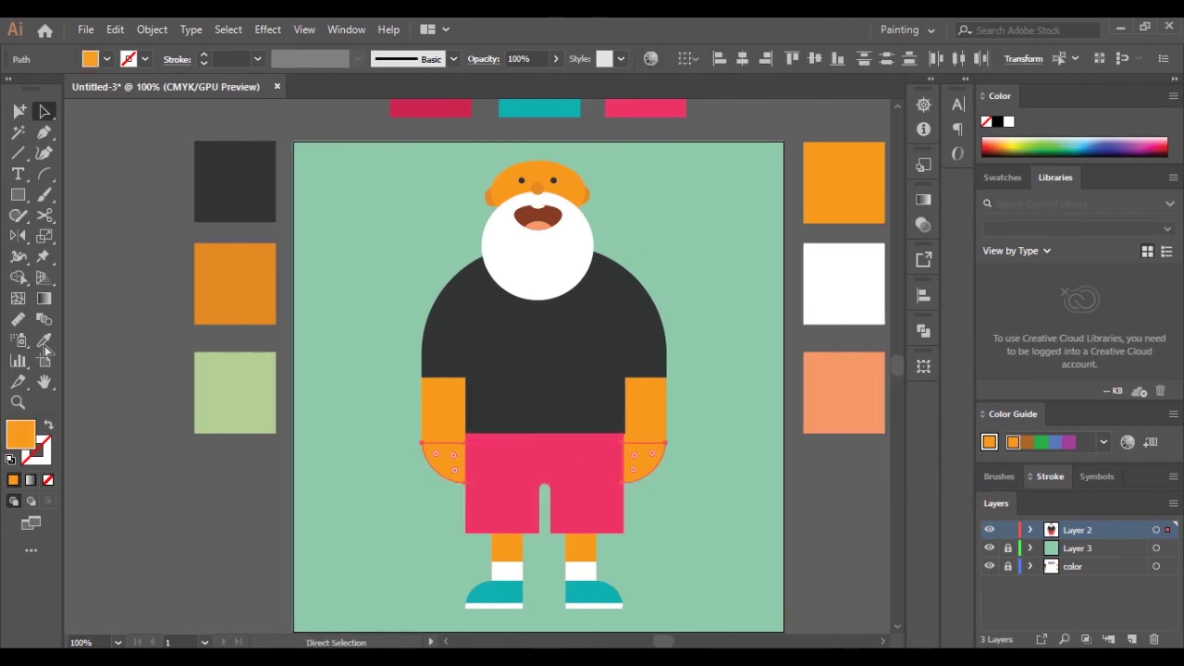
{"action": "key", "text": "i"}
{"action": "left_click", "coordinate": [86, 302]}
{"action": "scroll", "coordinate": [440, 520], "scroll_direction": "down", "scroll_amount": 2}
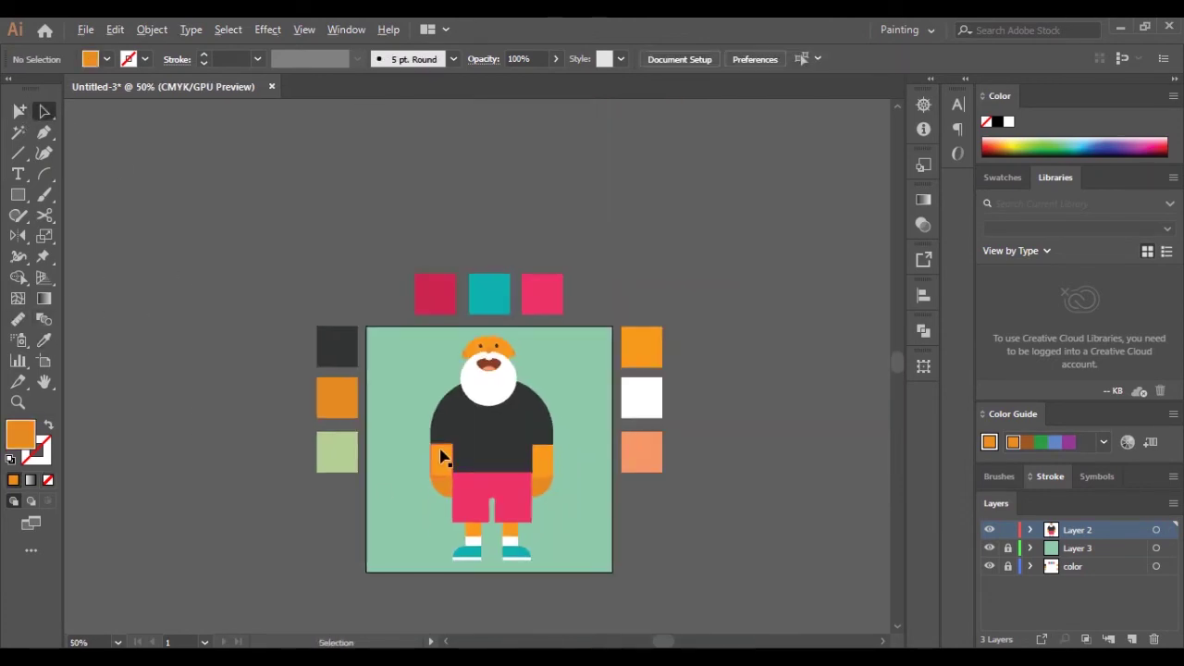
{"action": "scroll", "coordinate": [511, 519], "scroll_direction": "up", "scroll_amount": 1}
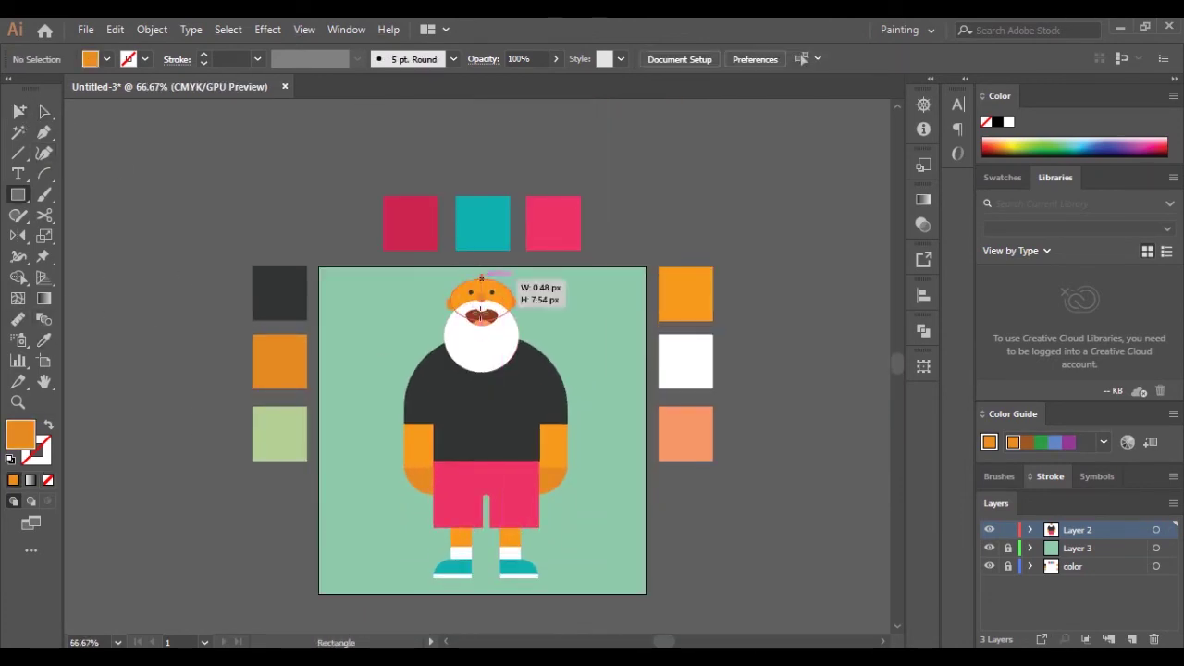
Step: Draw a tall dark rectangle over the figure's right half and crop it to the figure's outline
{"action": "left_click_drag", "start_coordinate": [481, 278], "coordinate": [596, 592]}
{"action": "left_click", "coordinate": [45, 112]}
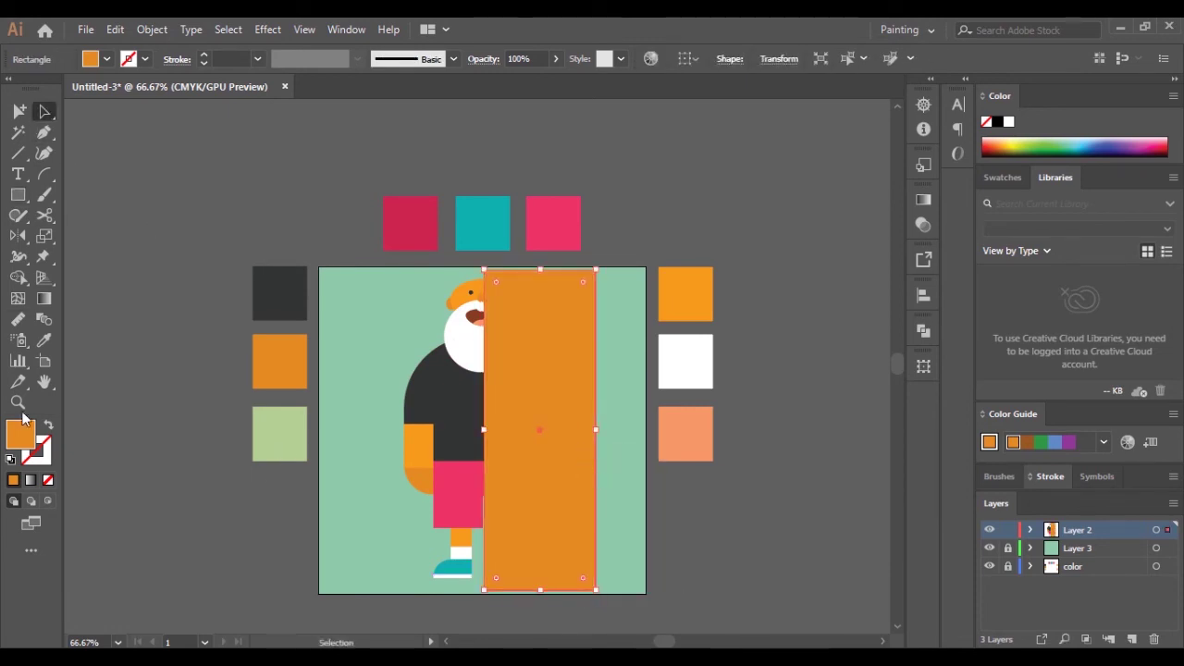
{"action": "key", "text": "i"}
{"action": "left_click", "coordinate": [279, 293]}
{"action": "key", "text": "ctrl+a"}
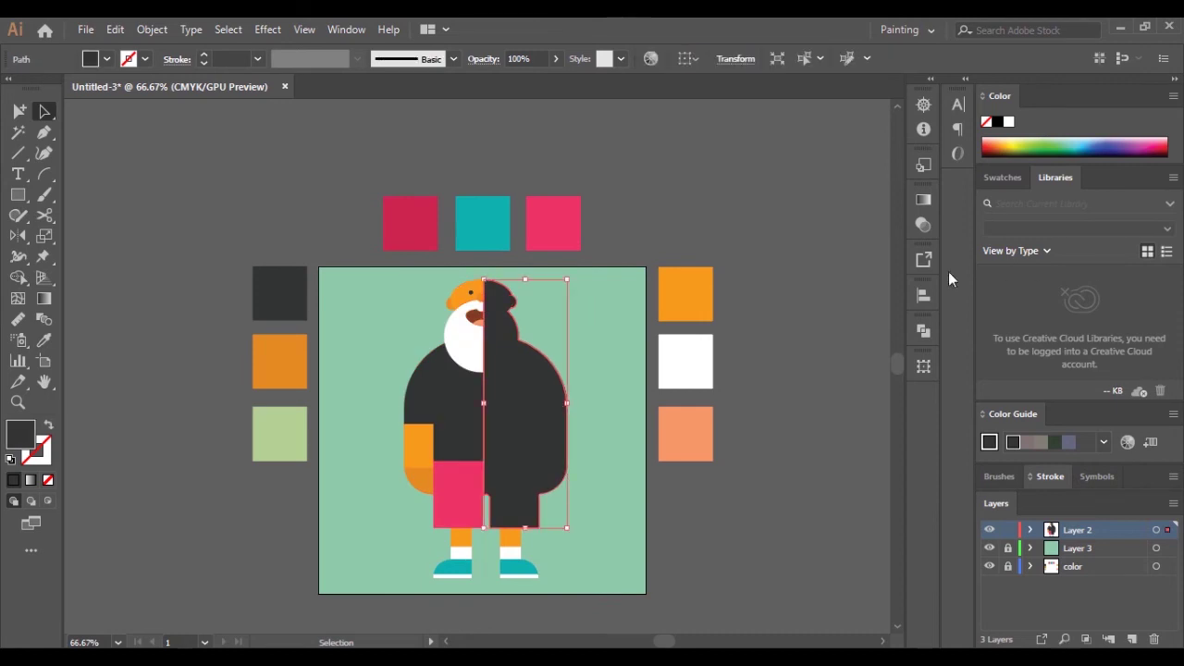
{"action": "left_click", "coordinate": [924, 225]}
{"action": "key", "text": "ctrl+z"}
{"action": "key", "text": "ctrl+z"}
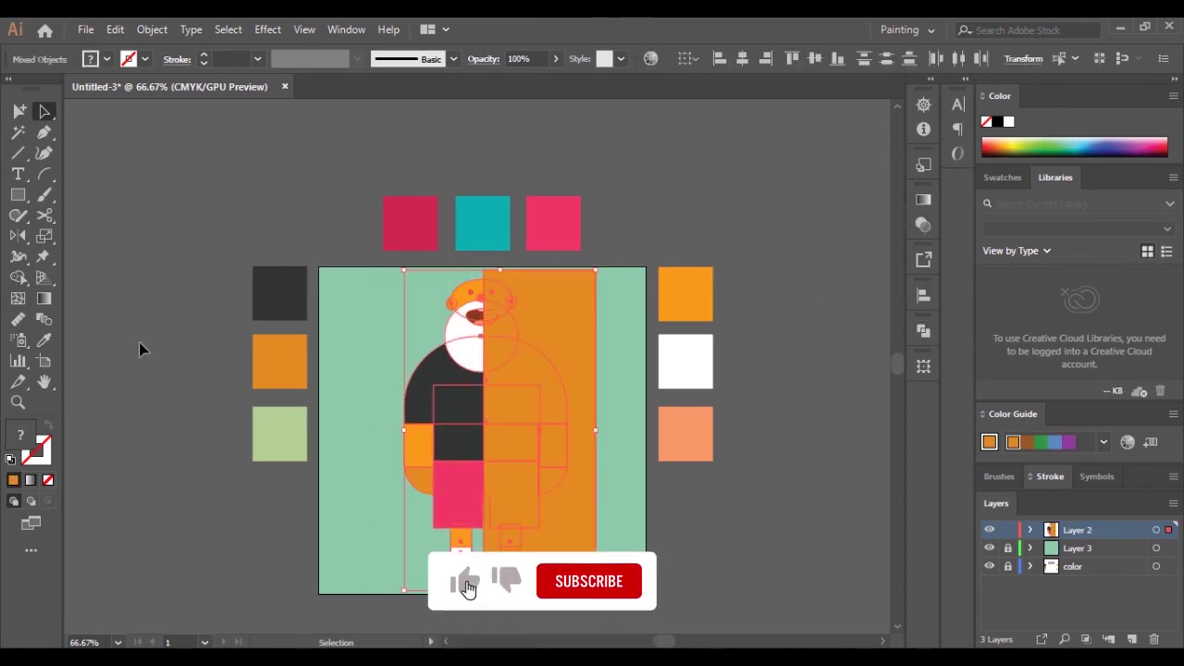
{"action": "key", "text": "ctrl+shift+z"}
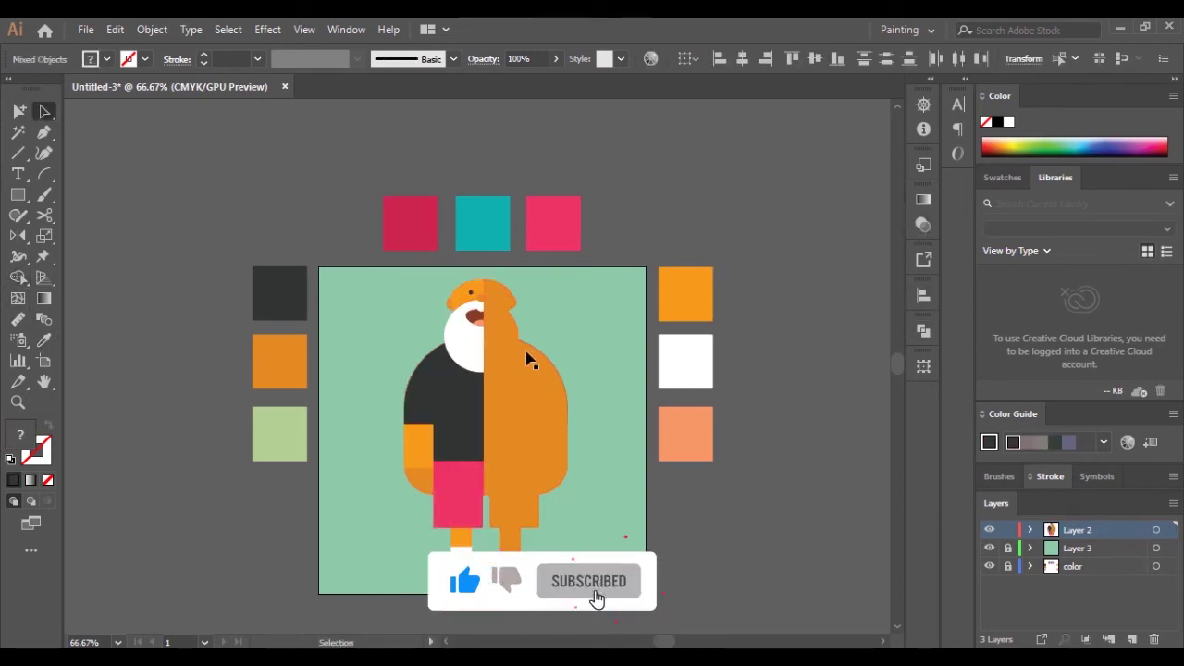
Step: Fill the trimmed overlay with the dark colour and set its opacity to 10%
{"action": "key", "text": "i"}
{"action": "left_click", "coordinate": [292, 310]}
{"action": "key", "text": "a"}
{"action": "left_click", "coordinate": [923, 225]}
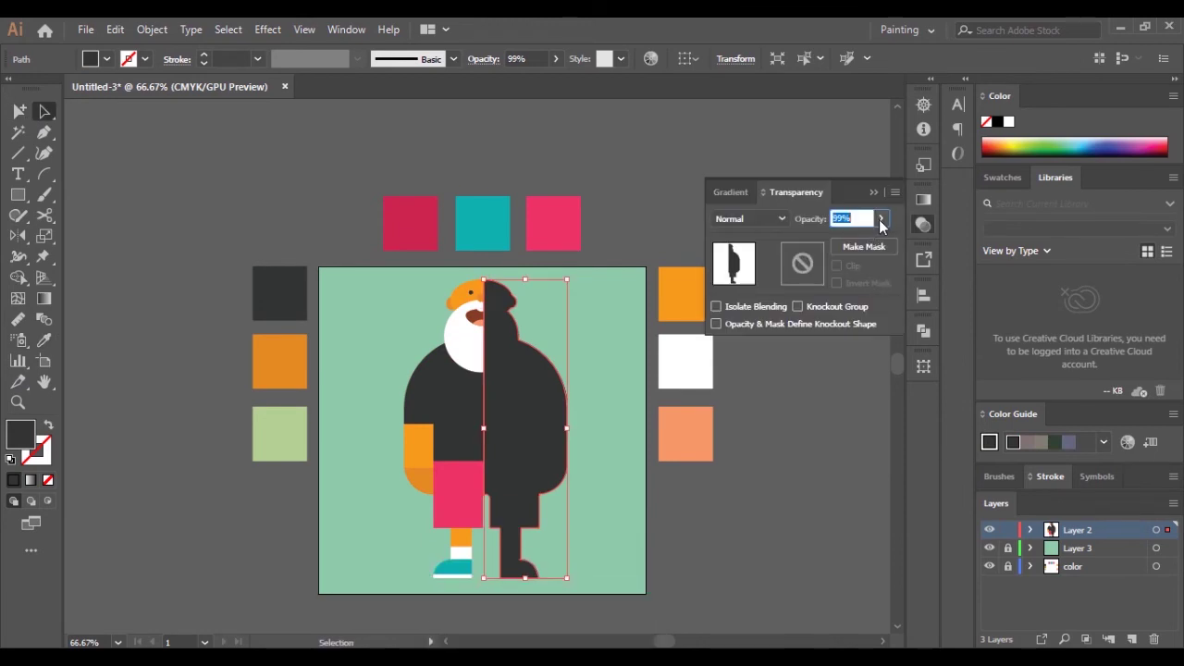
{"action": "type", "text": "10"}
{"action": "key", "text": "Return"}
{"action": "left_click", "coordinate": [576, 449]}
{"action": "key", "text": "ctrl+1"}
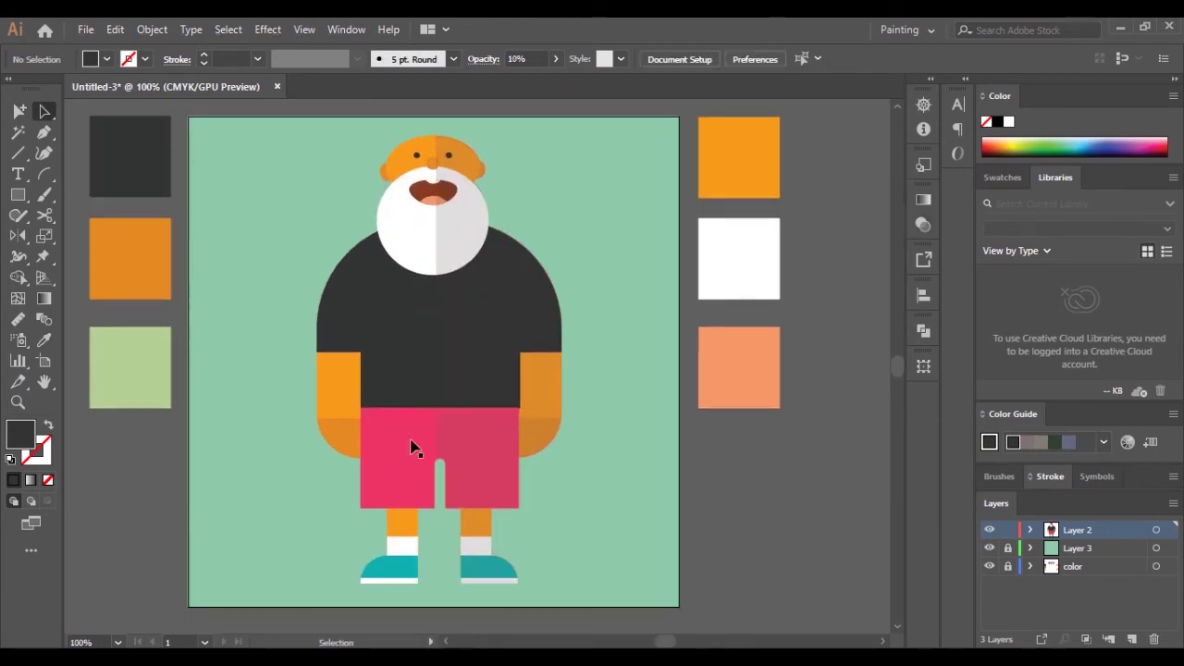
Step: Draw a red triangle, rotate it downward and size it over the shorts' upper-left edge
{"action": "left_click_drag", "start_coordinate": [19, 197], "coordinate": [100, 296]}
{"action": "key", "text": "Down"}
{"action": "key", "text": "Down"}
{"action": "key", "text": "Down"}
{"action": "key", "text": "ctrl+minus"}
{"action": "mouse_move", "coordinate": [203, 206]}
{"action": "left_mouse_down"}
{"action": "mouse_move", "coordinate": [255, 239]}
{"action": "mouse_move", "coordinate": [319, 374]}
{"action": "mouse_move", "coordinate": [301, 264]}
{"action": "left_mouse_up"}
{"action": "key", "text": "i"}
{"action": "left_click", "coordinate": [296, 123]}
{"action": "key", "text": "ctrl+plus"}
{"action": "key", "text": "ctrl+plus"}
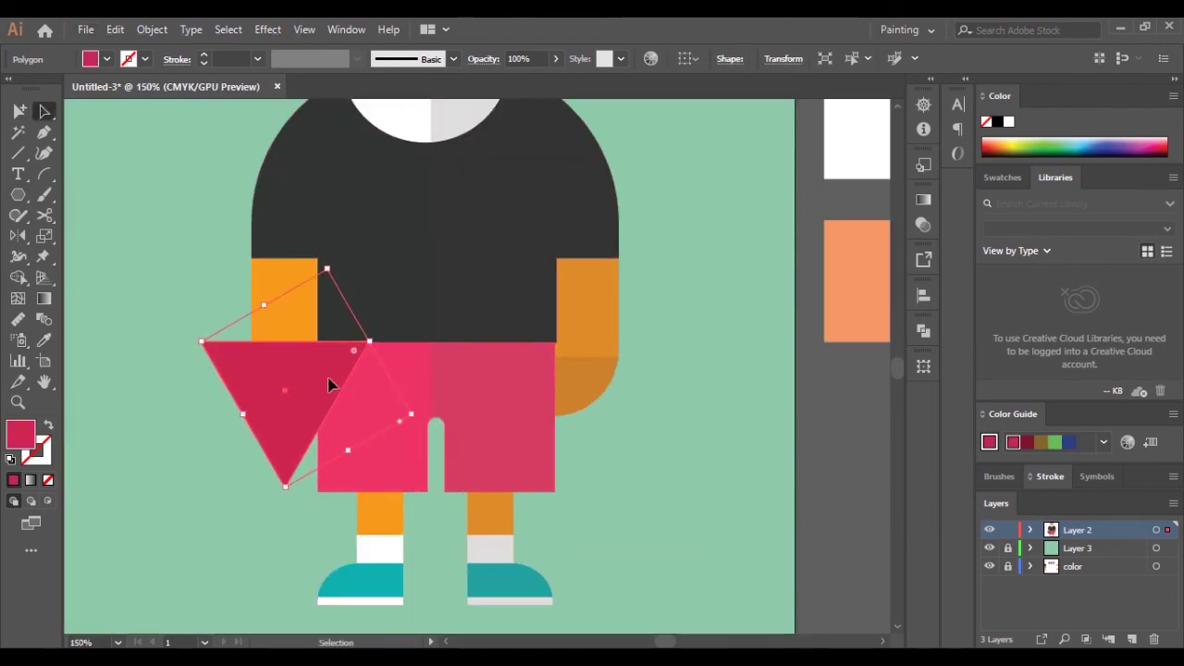
{"action": "left_click_drag", "start_coordinate": [418, 405], "coordinate": [274, 448]}
Step: Select the triangle with the shorts and remove its outside part with Shape Builder
{"action": "left_click", "coordinate": [370, 317]}
{"action": "left_click", "coordinate": [312, 402]}
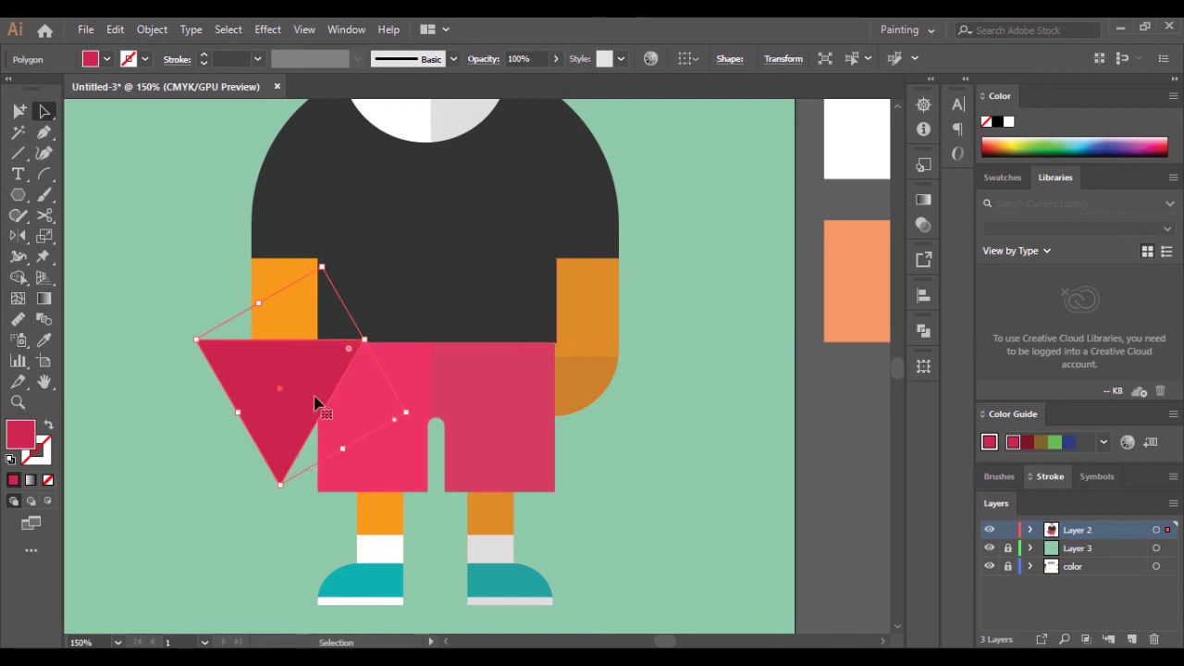
{"action": "left_click", "coordinate": [481, 404], "text": "shift"}
{"action": "left_click", "coordinate": [176, 339]}
{"action": "left_click", "coordinate": [231, 352]}
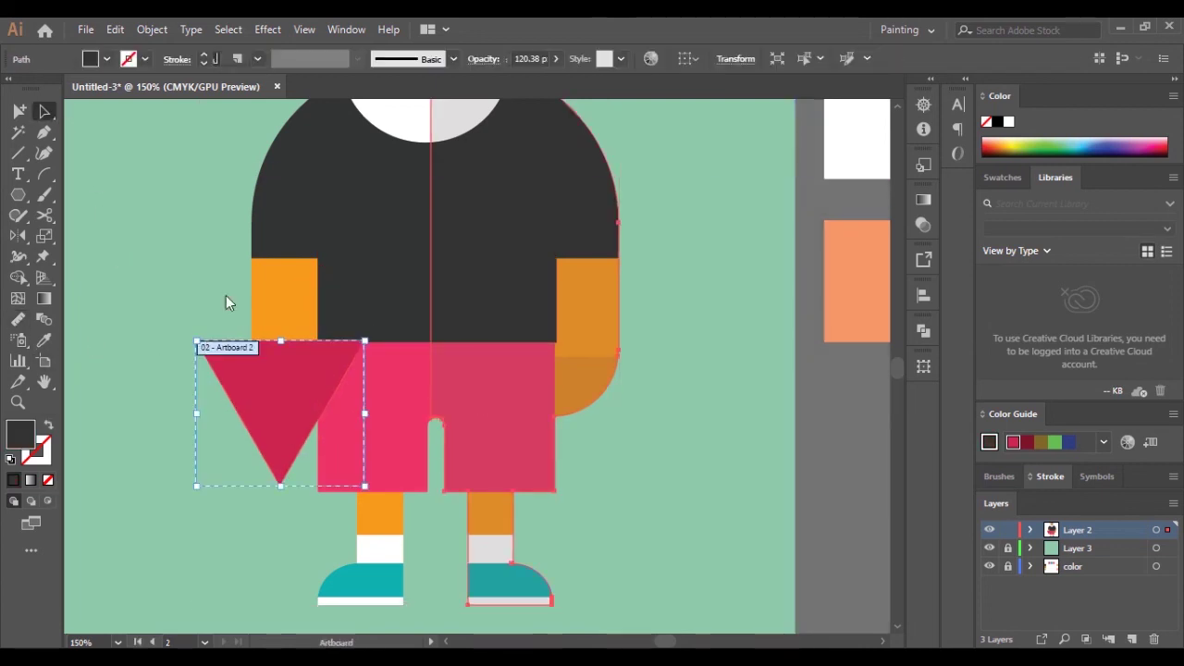
{"action": "left_click", "coordinate": [418, 409], "text": "shift"}
{"action": "key", "text": "shift+m"}
{"action": "left_click", "coordinate": [238, 370], "text": "alt"}
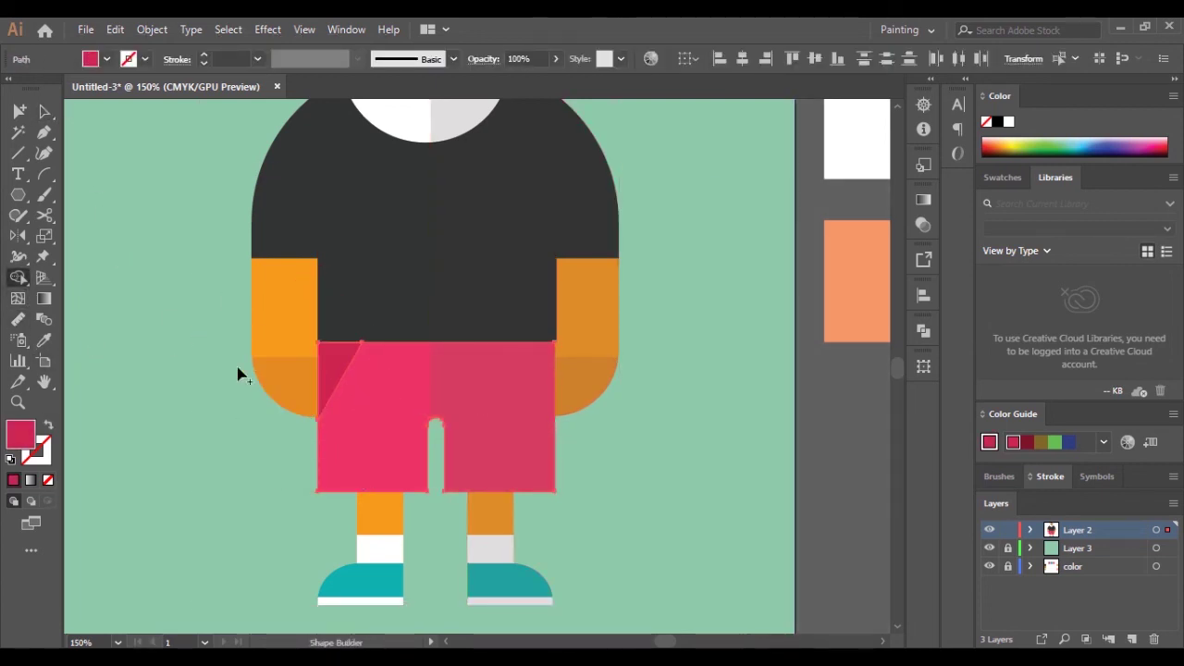
{"action": "key", "text": "v"}
{"action": "scroll", "coordinate": [117, 275], "scroll_direction": "down", "scroll_amount": 2}
{"action": "scroll", "coordinate": [138, 407], "scroll_direction": "up", "scroll_amount": 2}
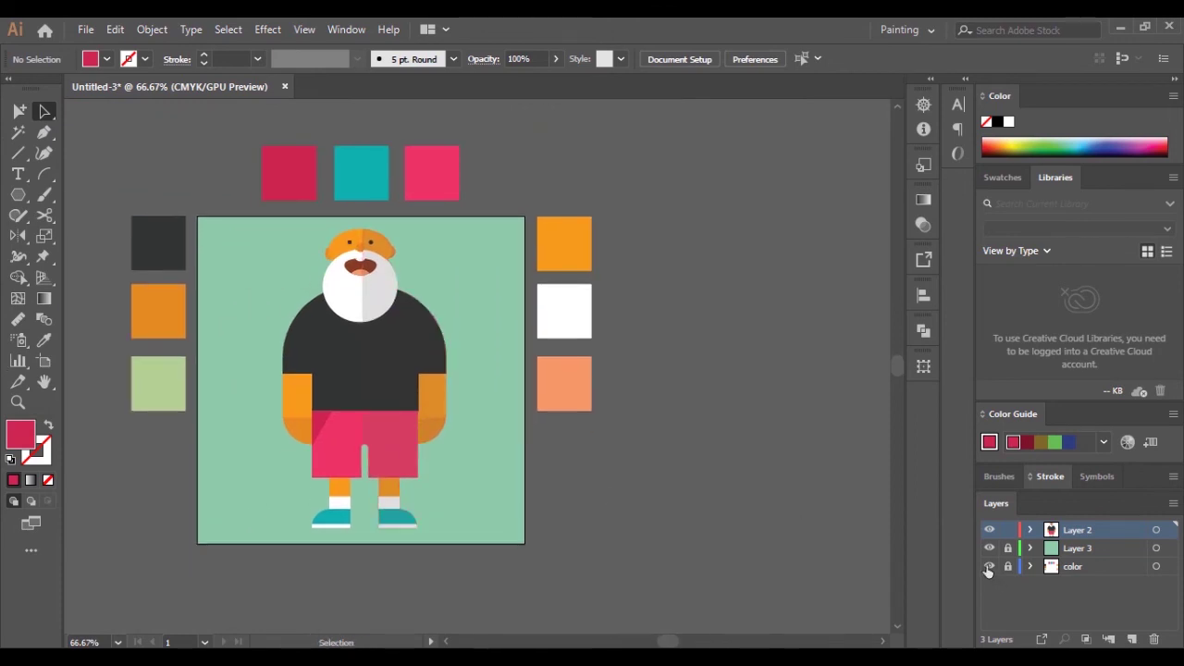